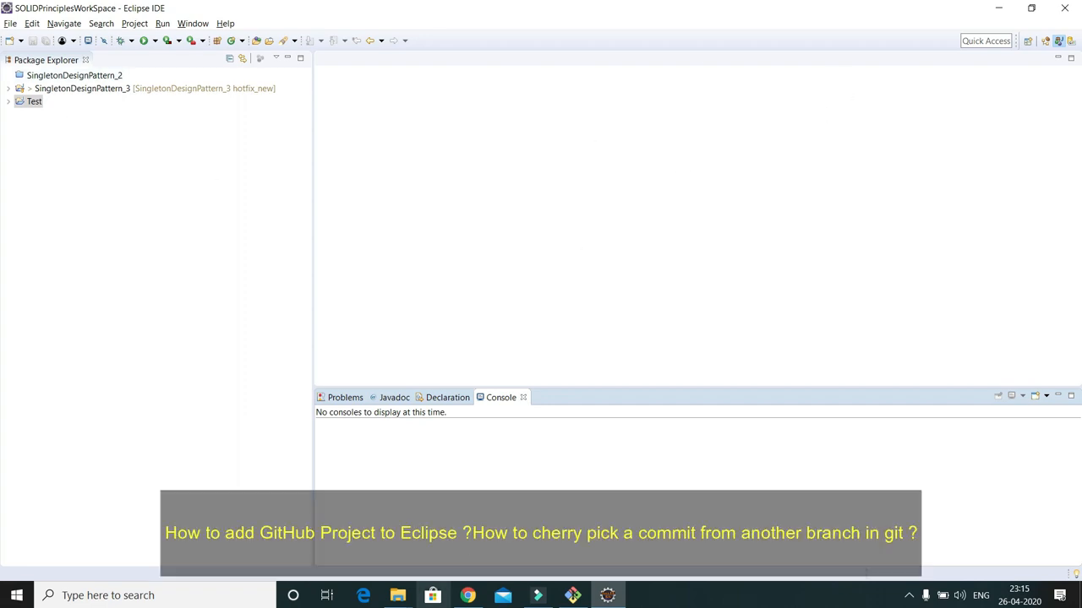
Switch from Eclipse to the Chrome window showing the Google homepage
mouse_move(464, 599)
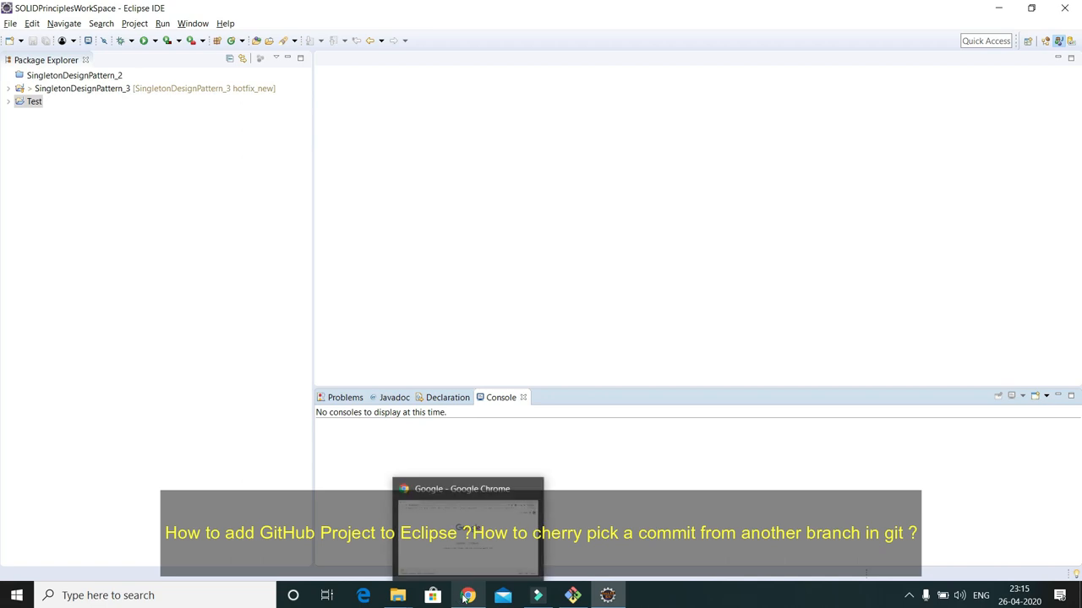
left_click(464, 599)
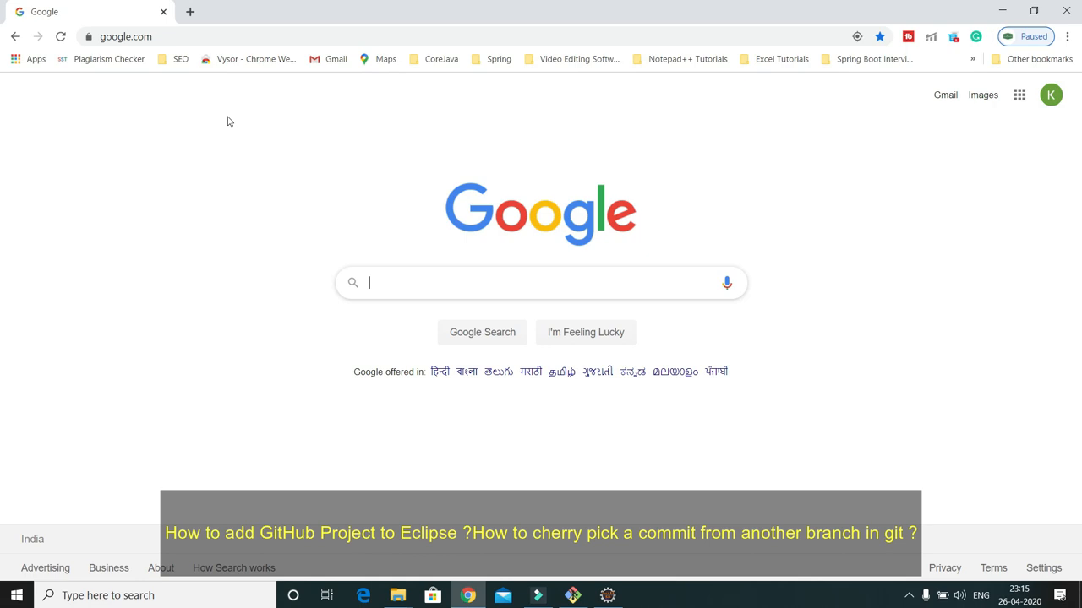
Go to github.com and open GitHub's Create a new repository form
left_click(164, 36)
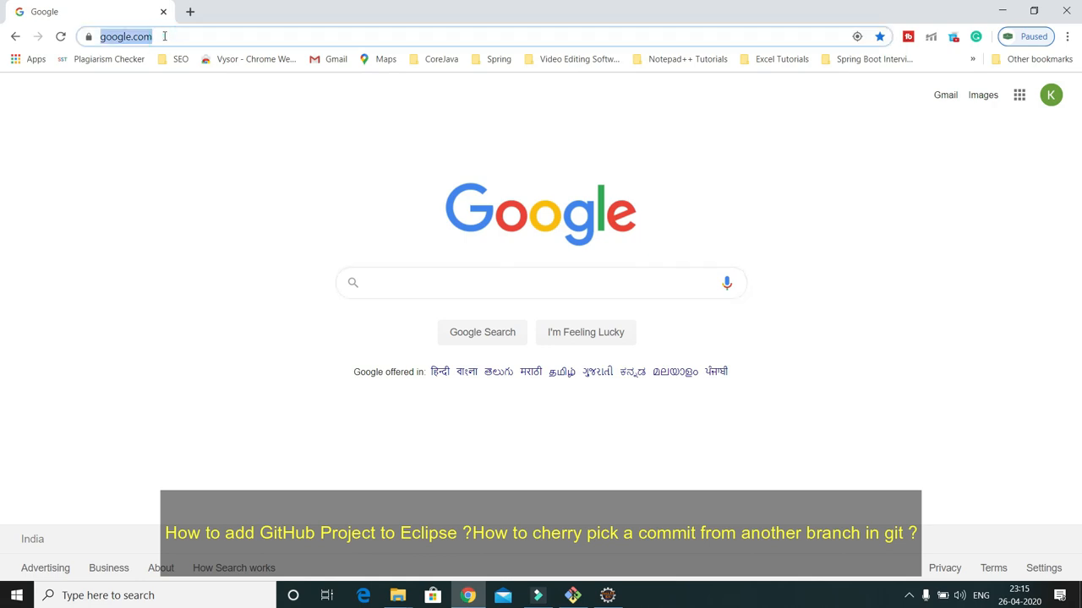
type("git")
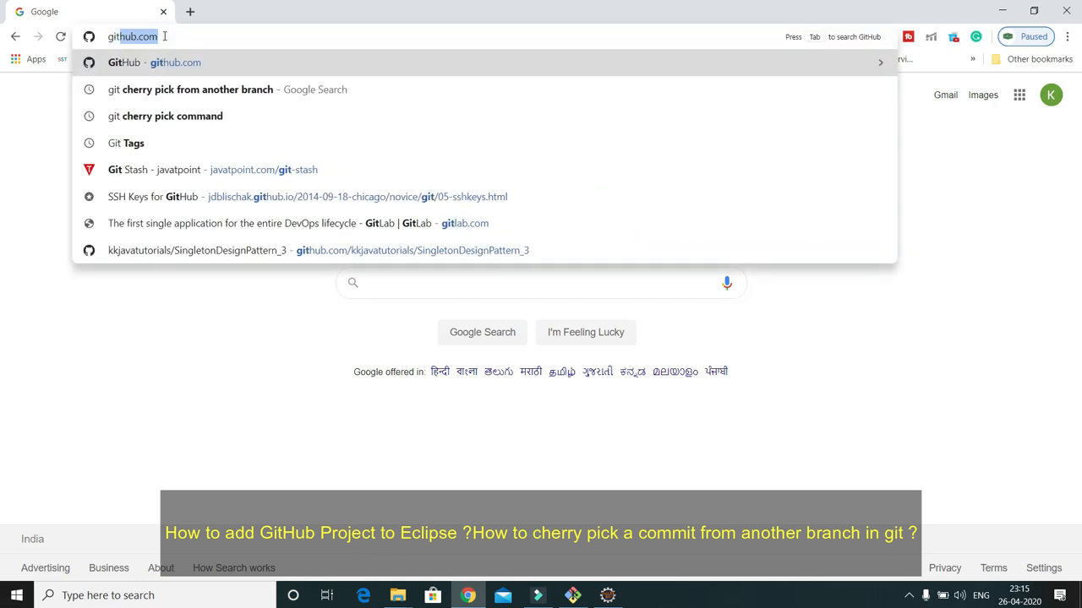
key("Return")
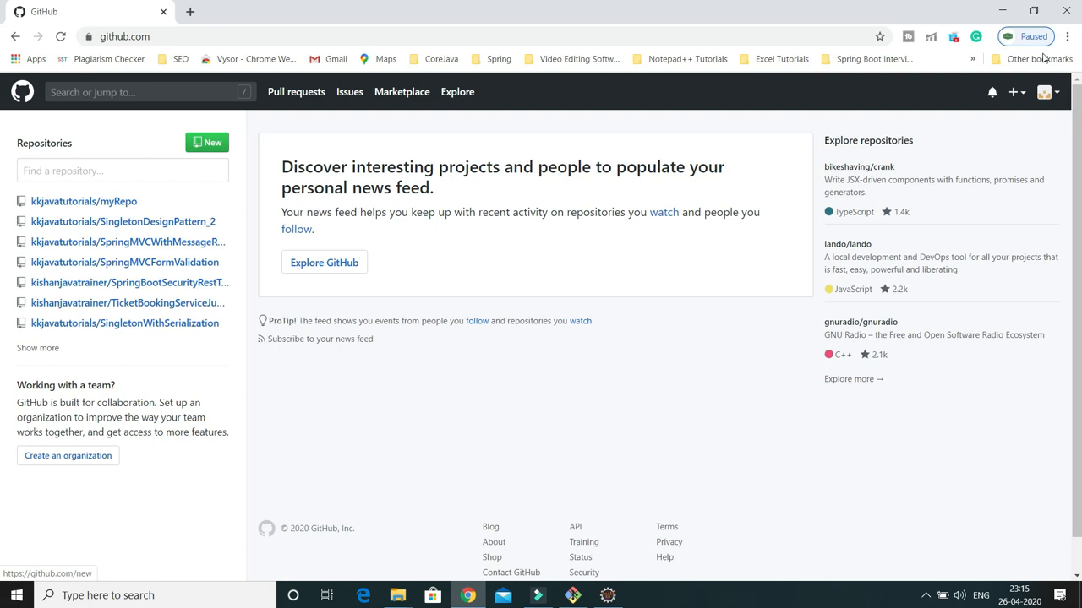
left_click(1015, 93)
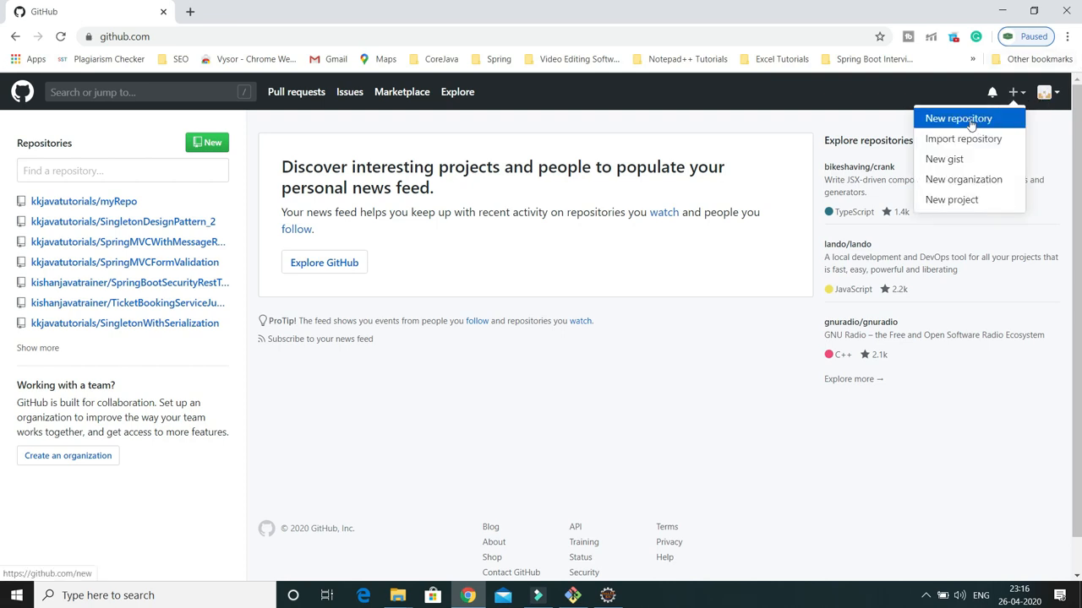
left_click(290, 127)
left_click(206, 145)
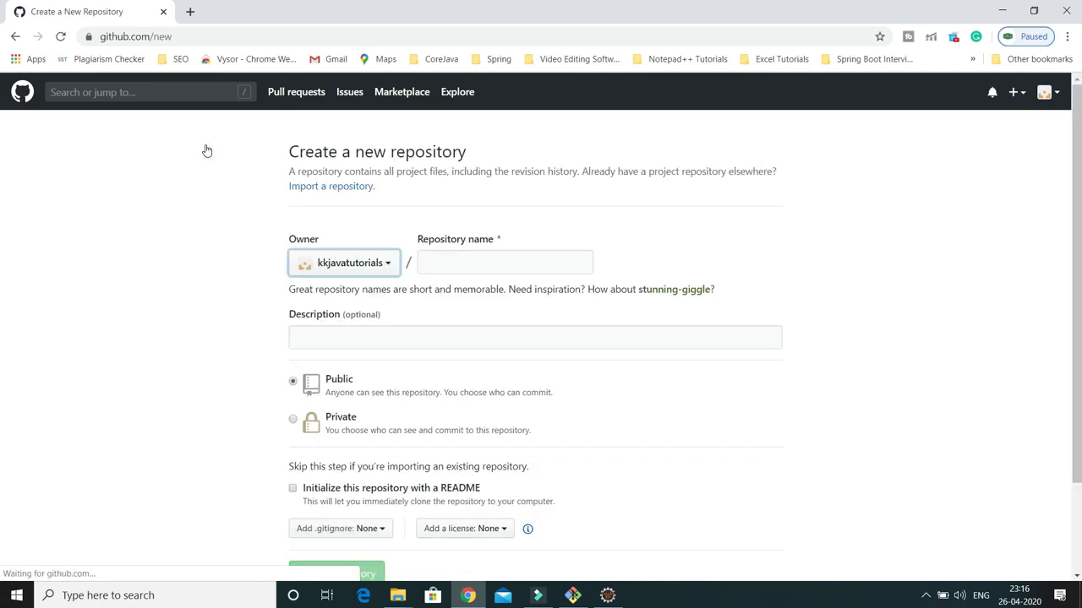
Name the repository DemoProject, initialize it with a README, and create it
left_click(453, 262)
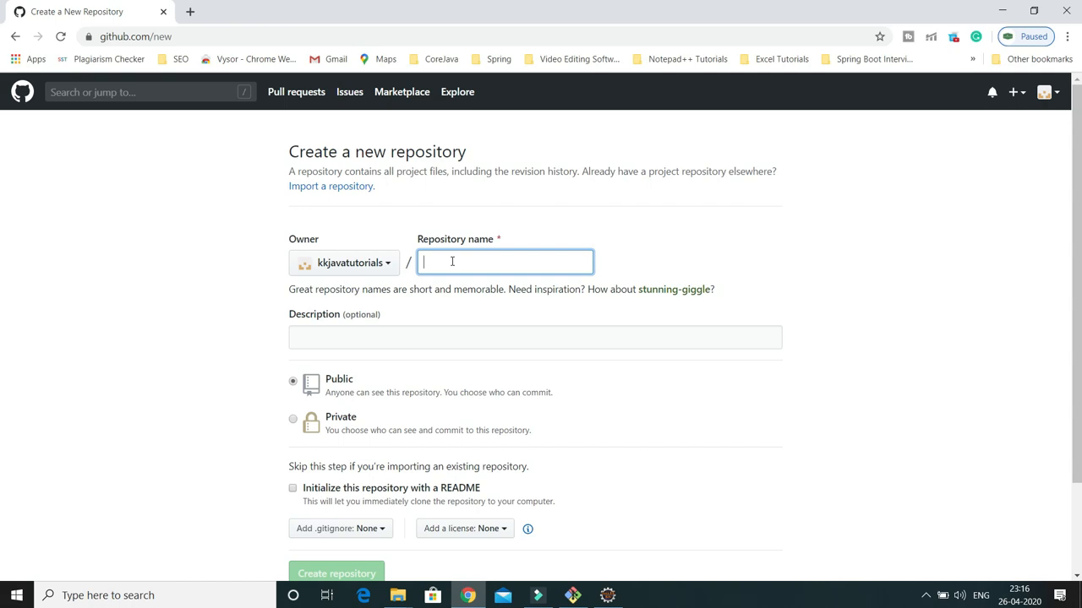
type("Demp")
key("BackSpace")
type("o")
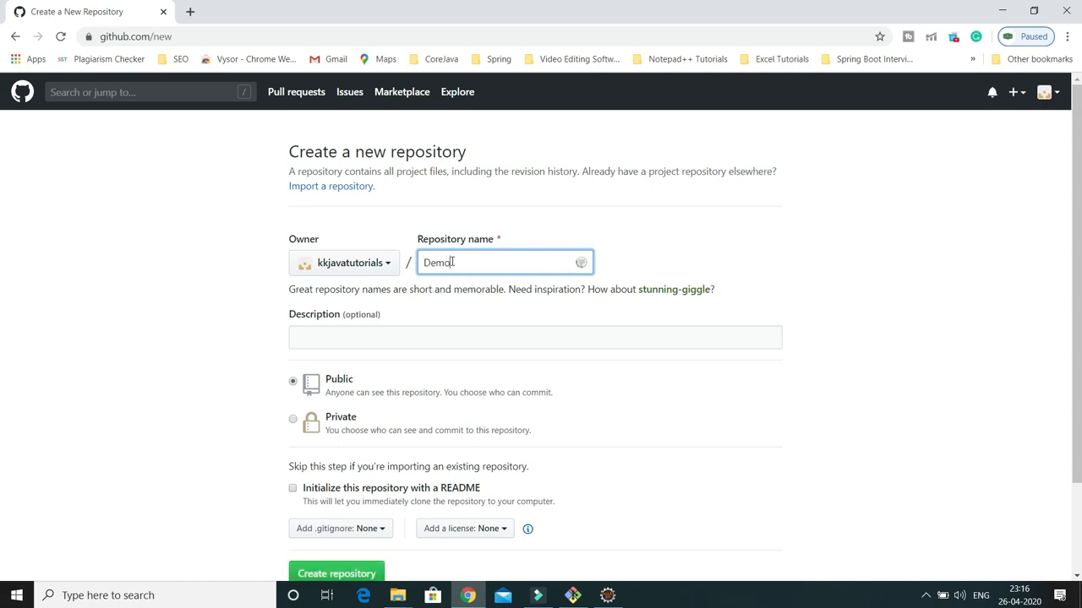
type("Rroject")
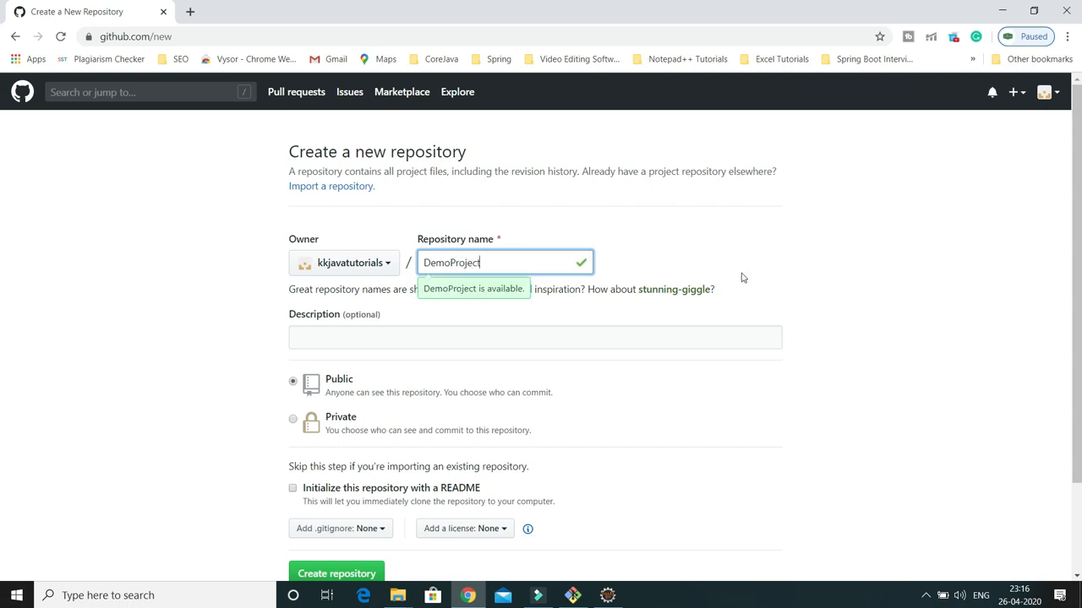
scroll(742, 278, "down", 1)
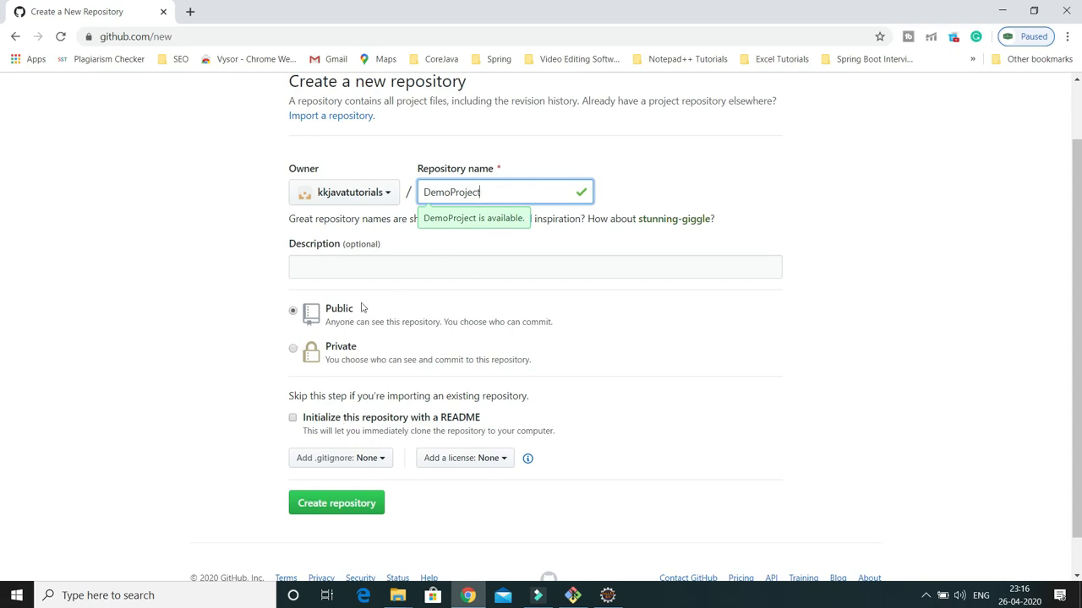
scroll(430, 338, "down", 1)
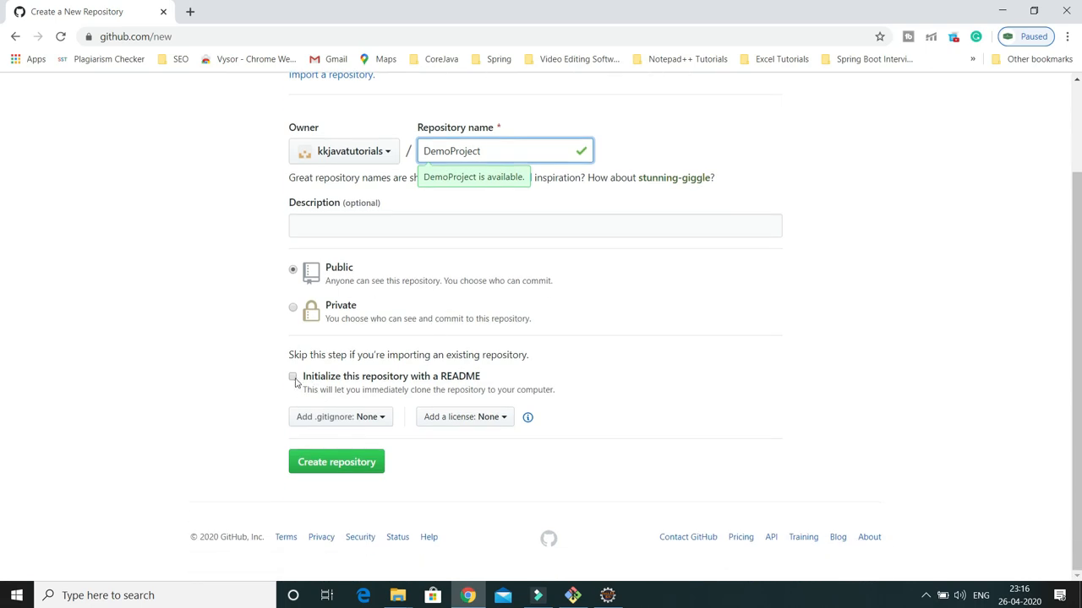
left_click(293, 377)
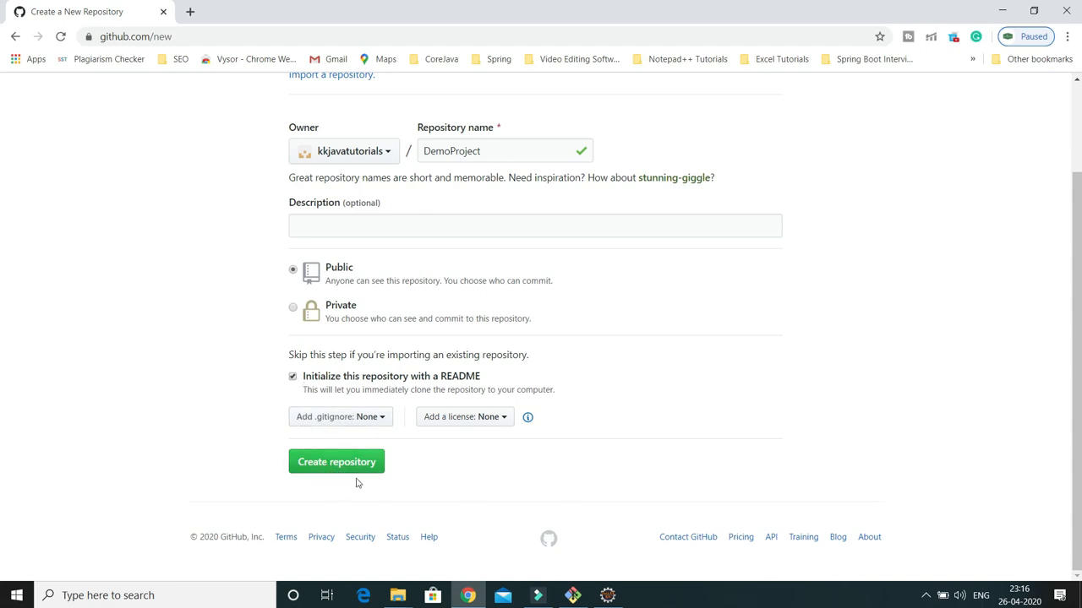
left_click(331, 469)
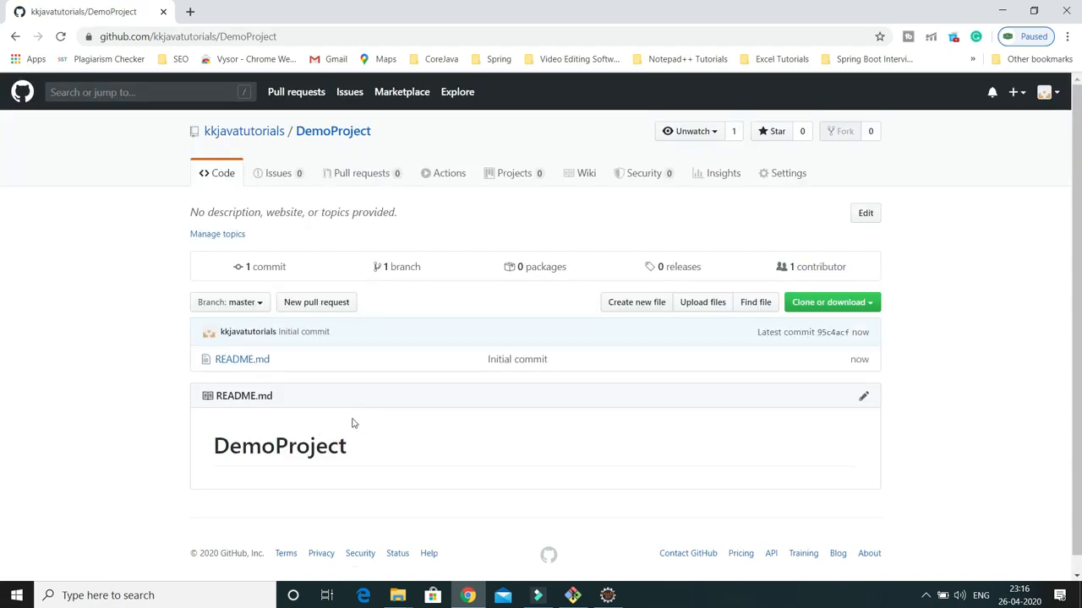
Copy DemoProject's HTTPS clone URL and return to Eclipse
scroll(347, 419, "down", 1)
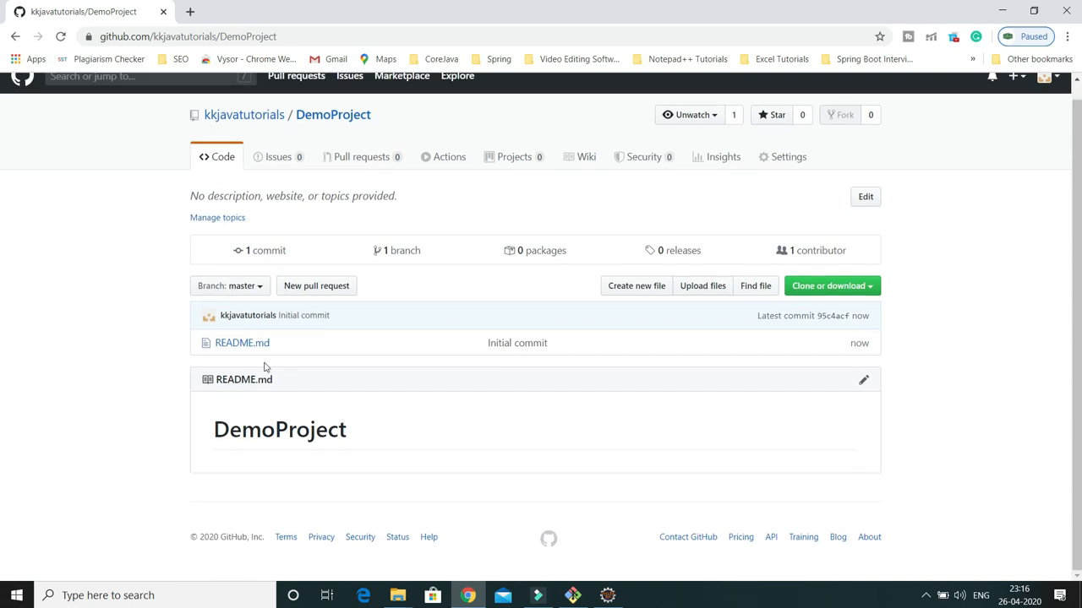
left_click(831, 290)
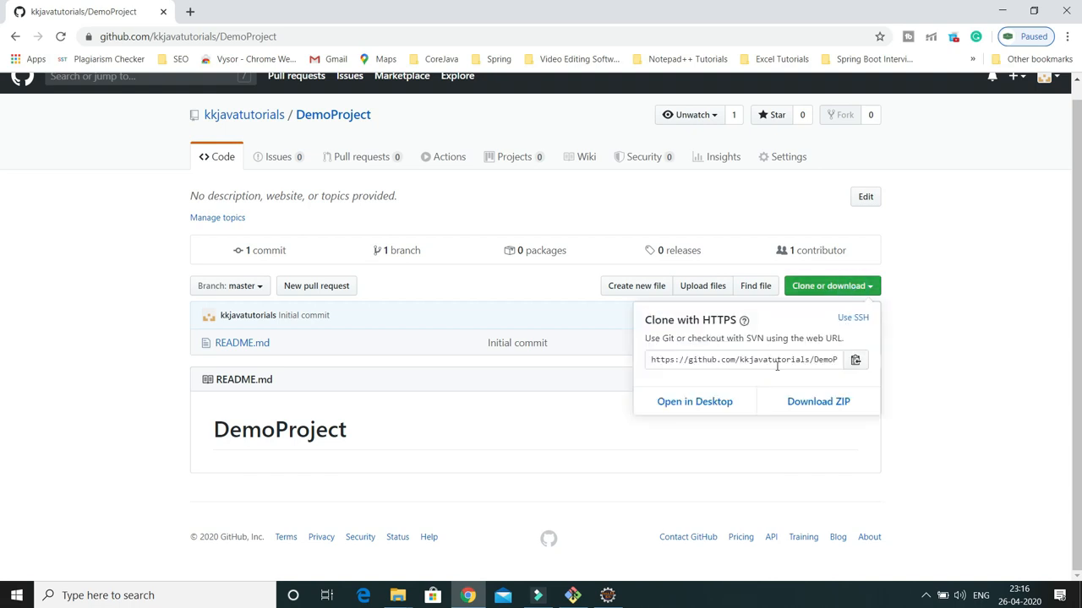
left_click(855, 361)
left_click(610, 596)
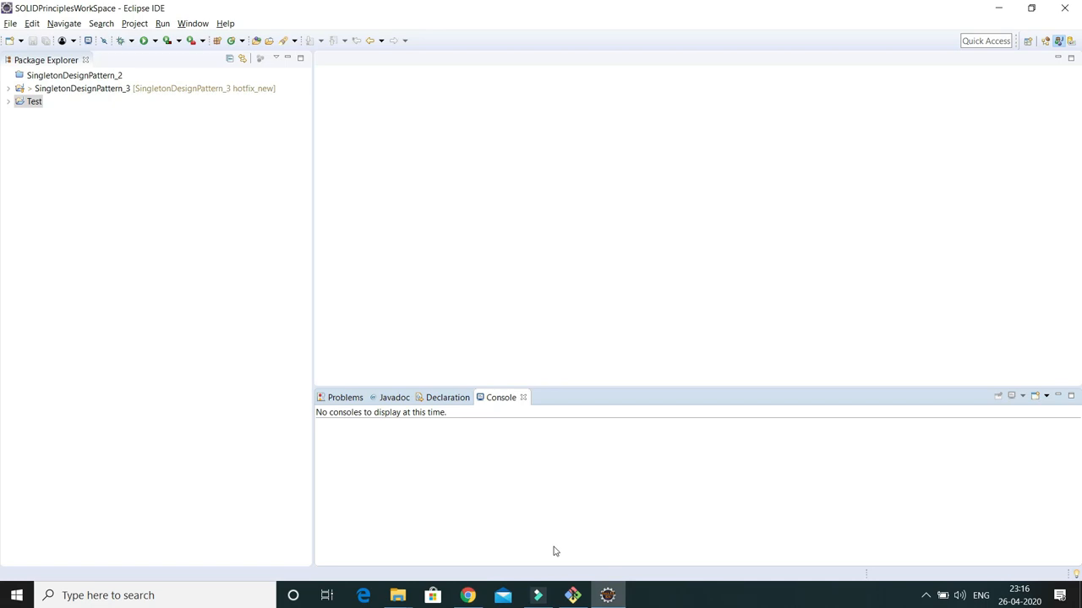
Open the Git Repositories view from Window > Show View > Other, filtered by 'git'
left_click(1028, 44)
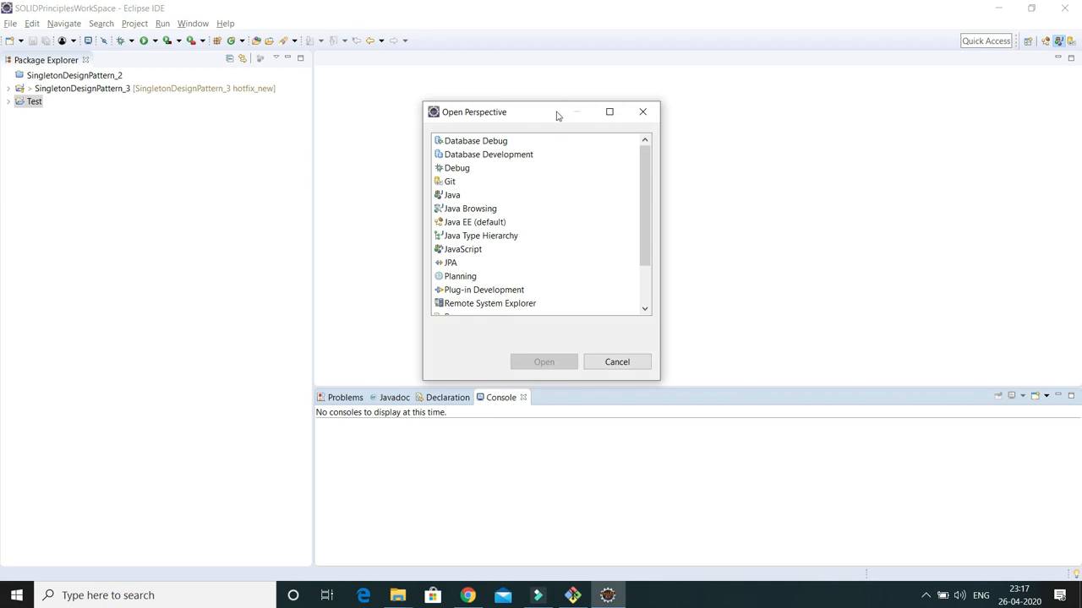
left_click(452, 182)
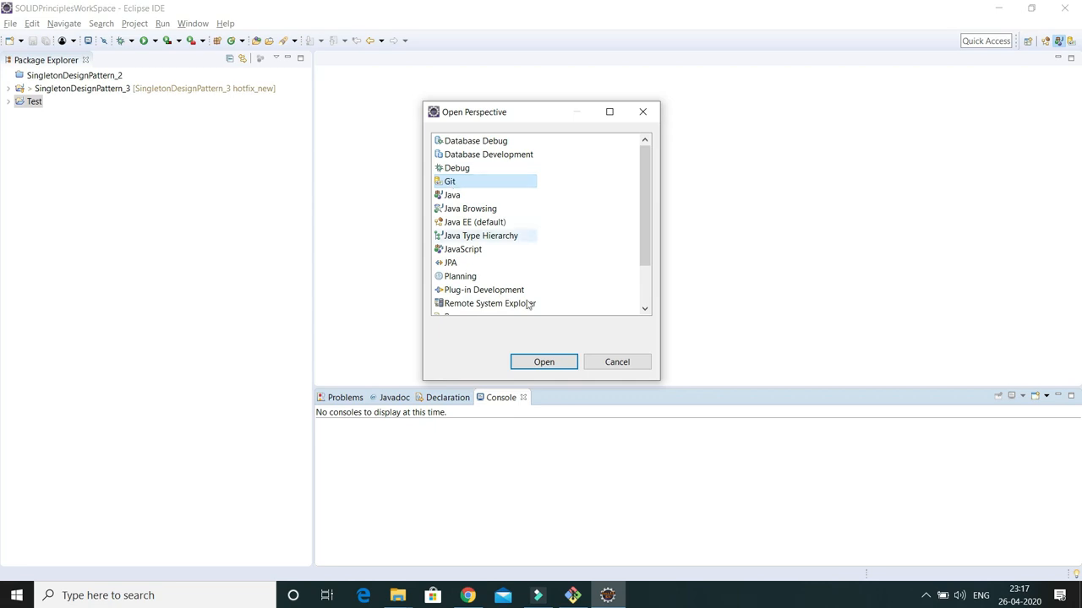
left_click(610, 363)
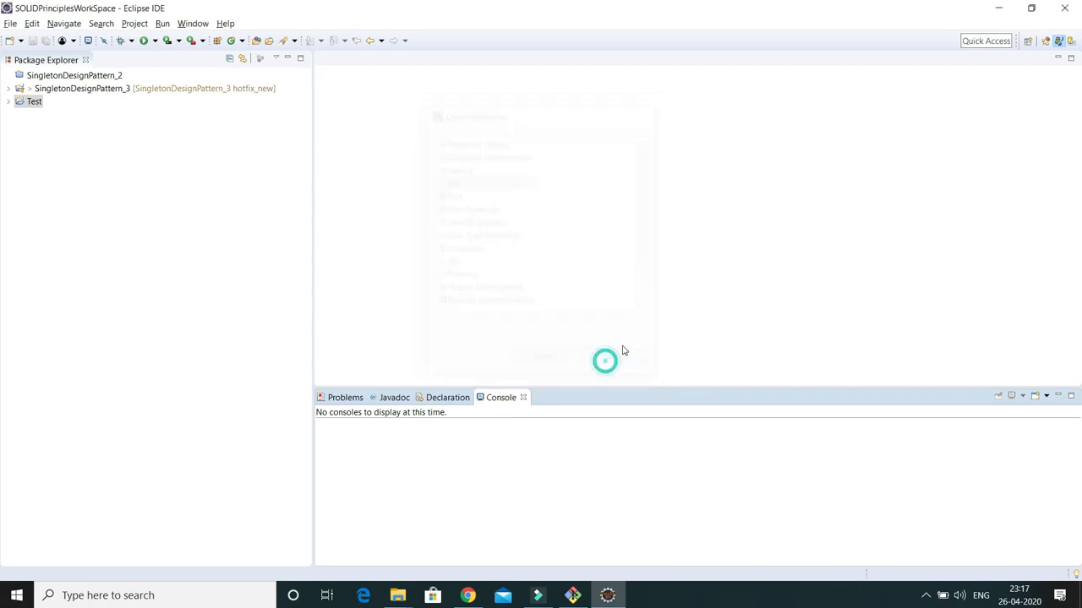
left_click(191, 25)
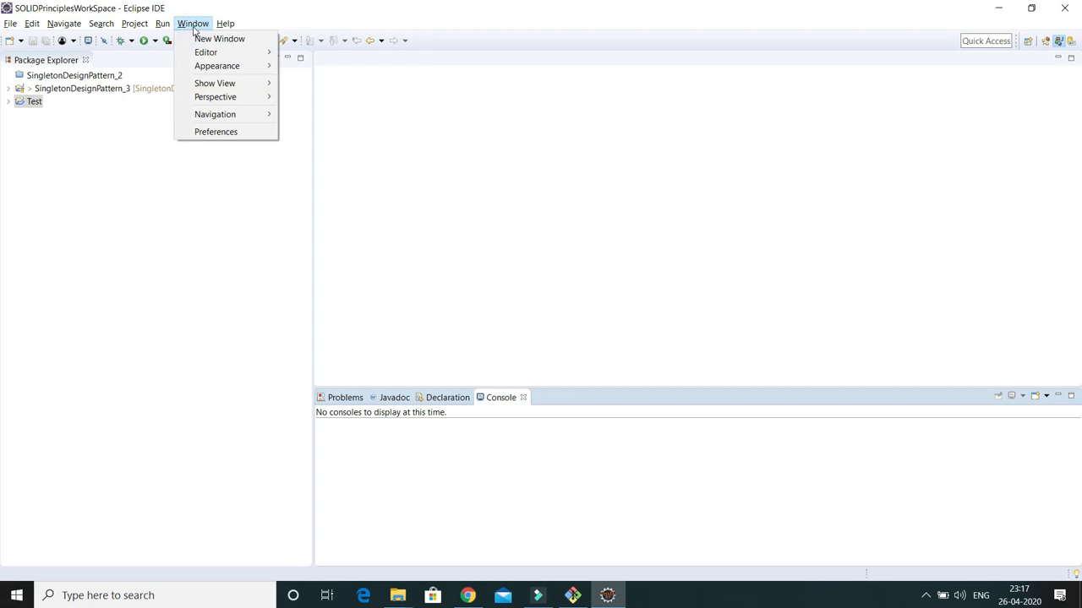
mouse_move(225, 84)
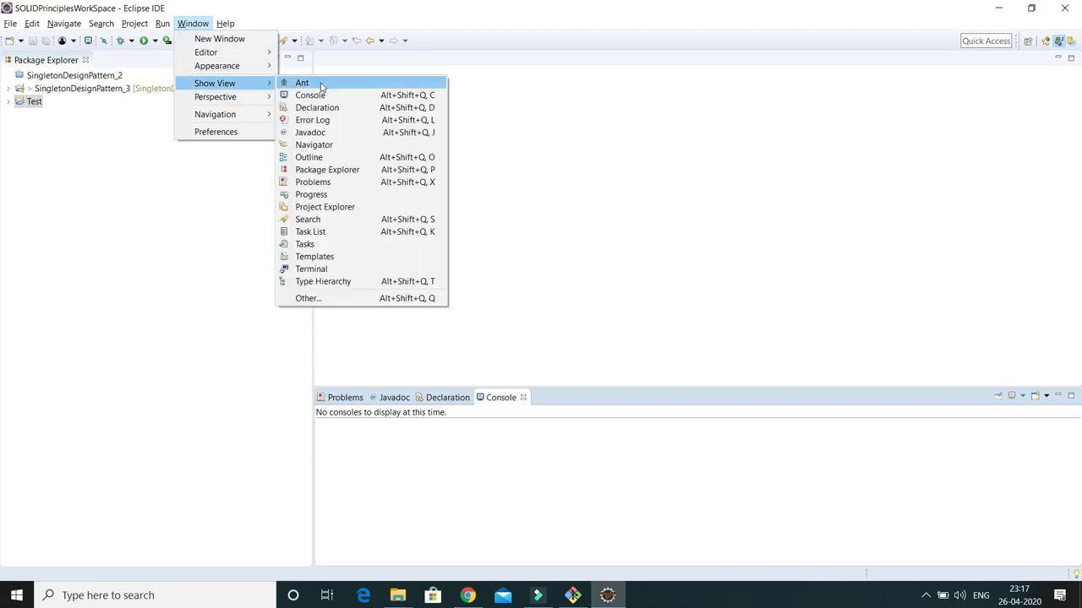
left_click(327, 302)
type("git")
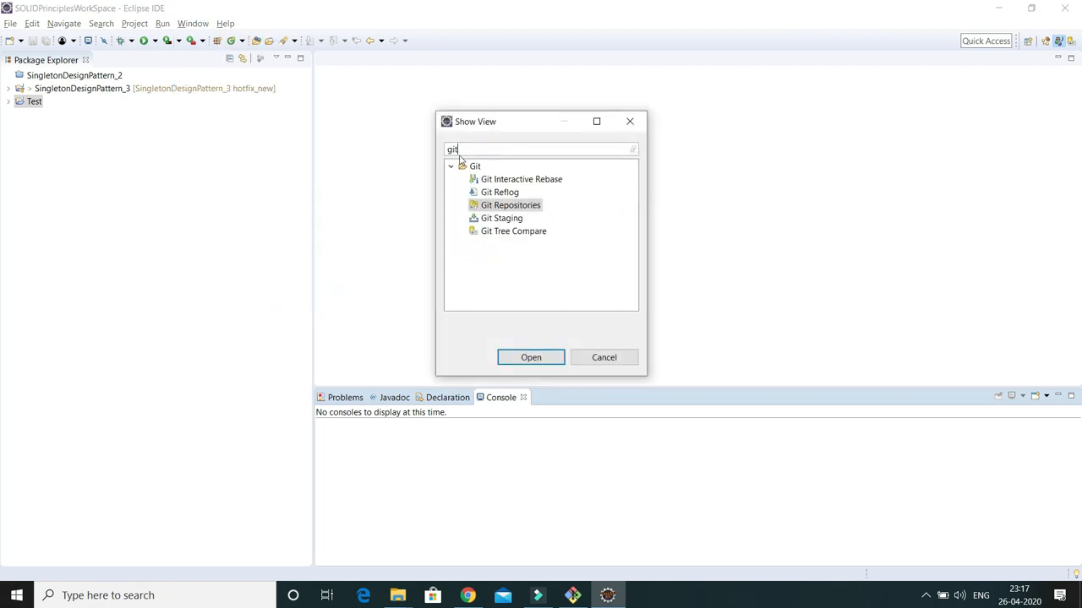
double_click(507, 206)
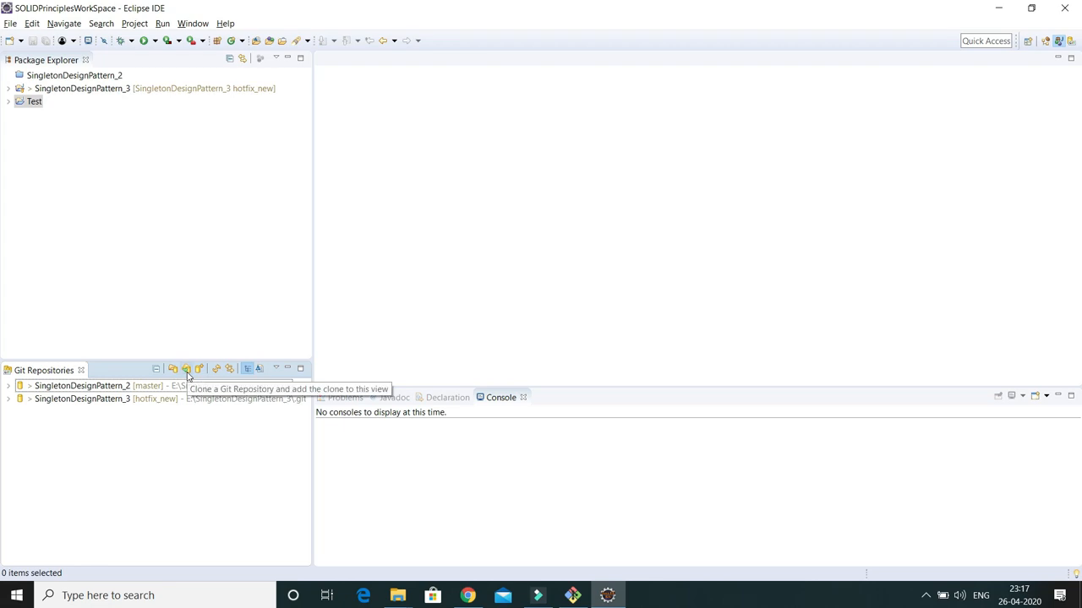
Start cloning a Git repository and paste the DemoProject HTTPS URI
left_click(187, 372)
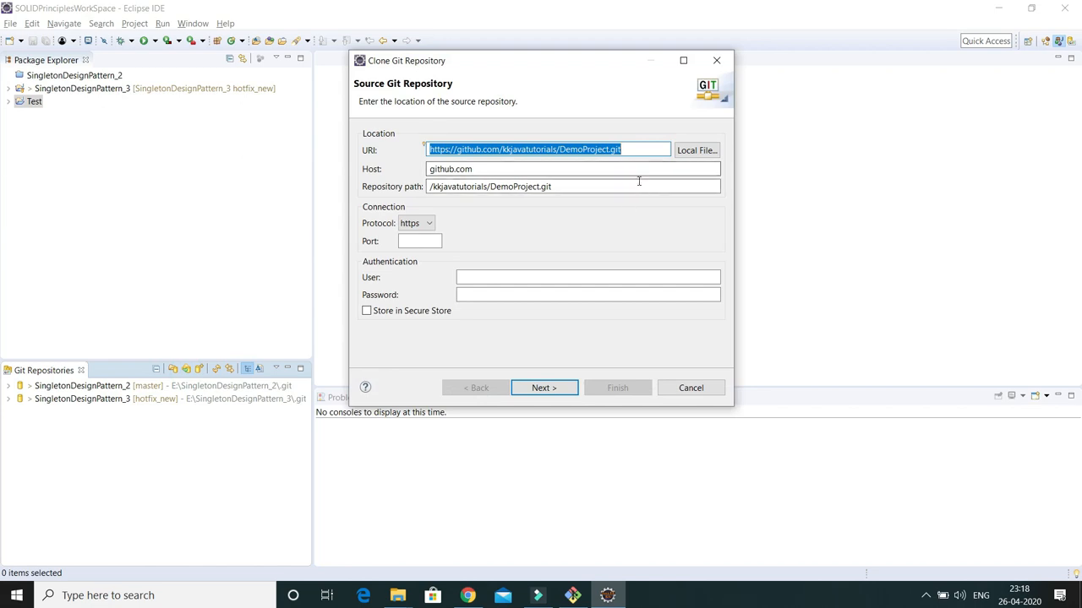
left_click(637, 150)
left_click_drag(634, 149, 393, 152)
key("ctrl+v")
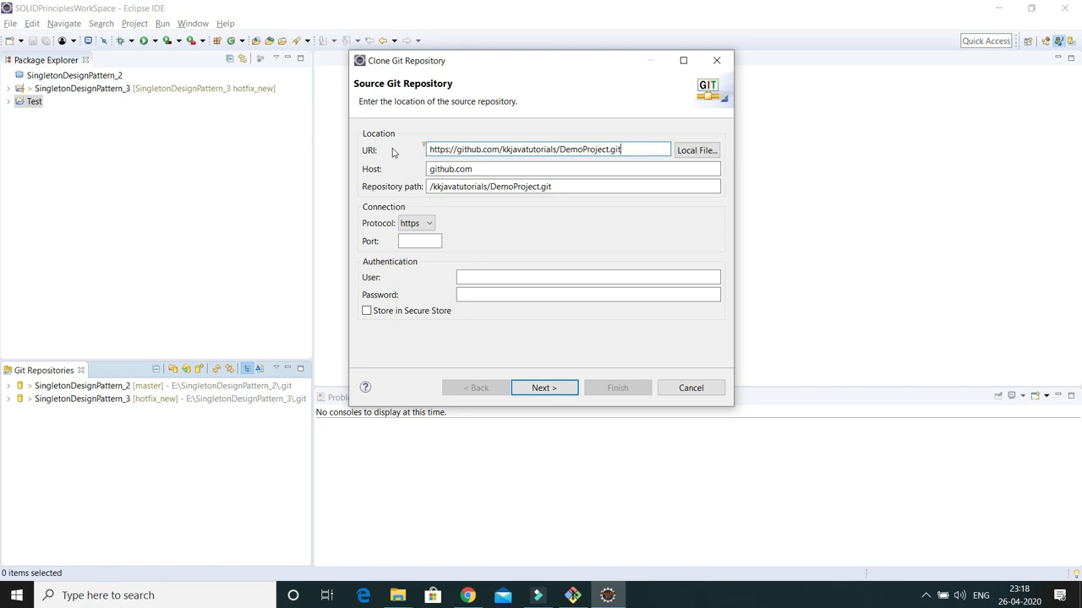
left_click_drag(633, 149, 426, 150)
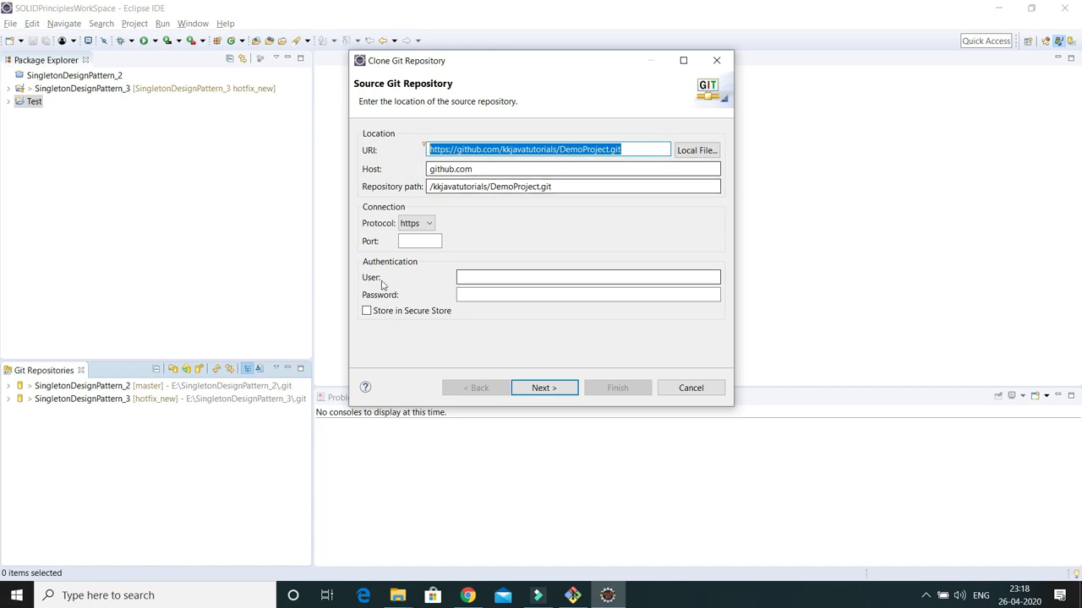
Enter the GitHub user name and password, keep branch master, and reach Local Destination
left_click(481, 277)
left_click(484, 292)
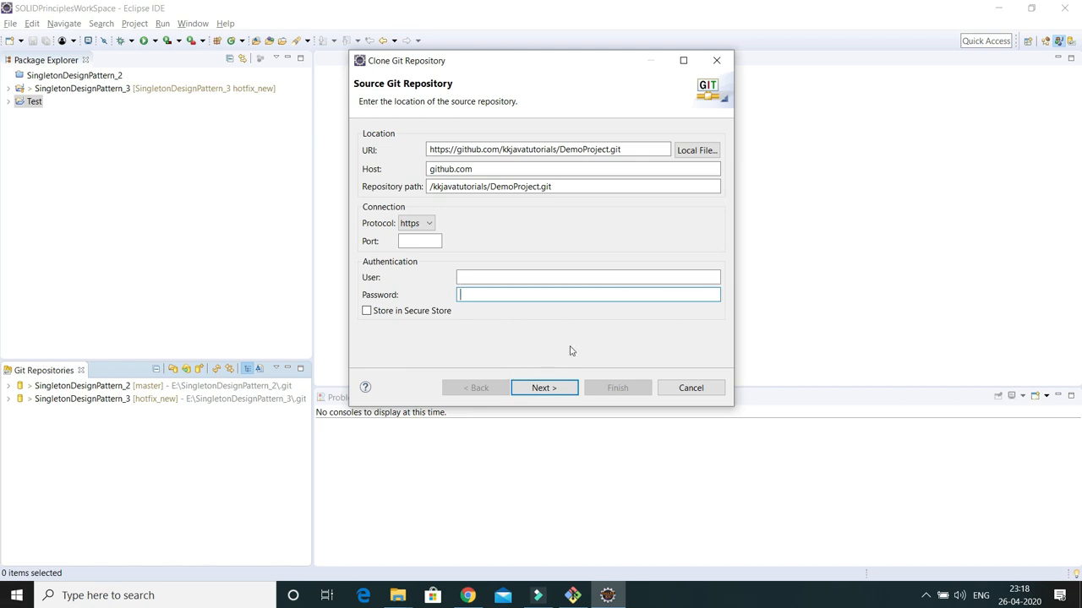
left_click(466, 277)
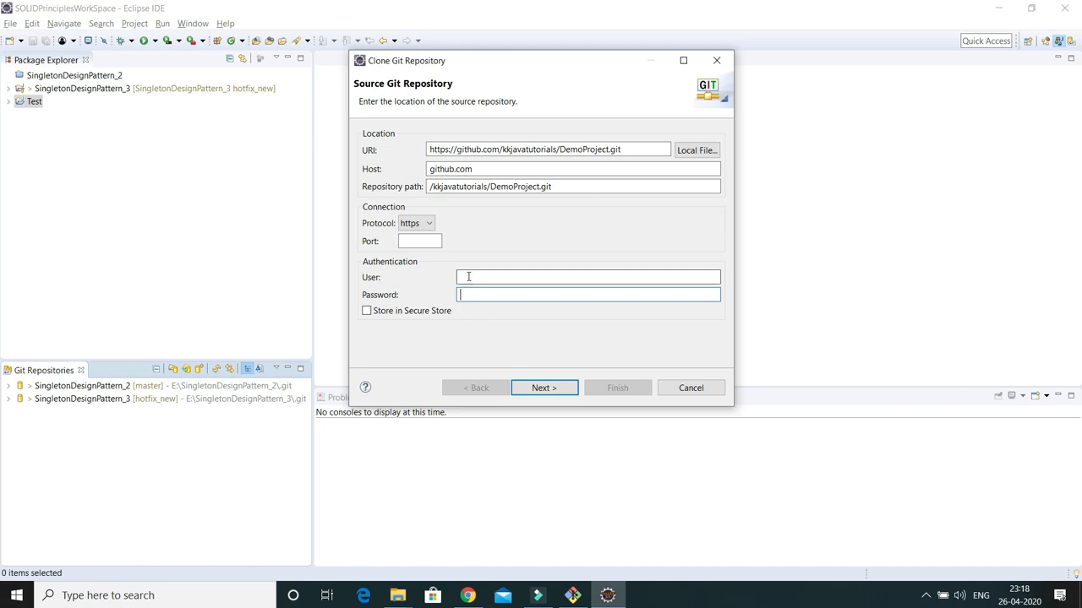
left_click(468, 294)
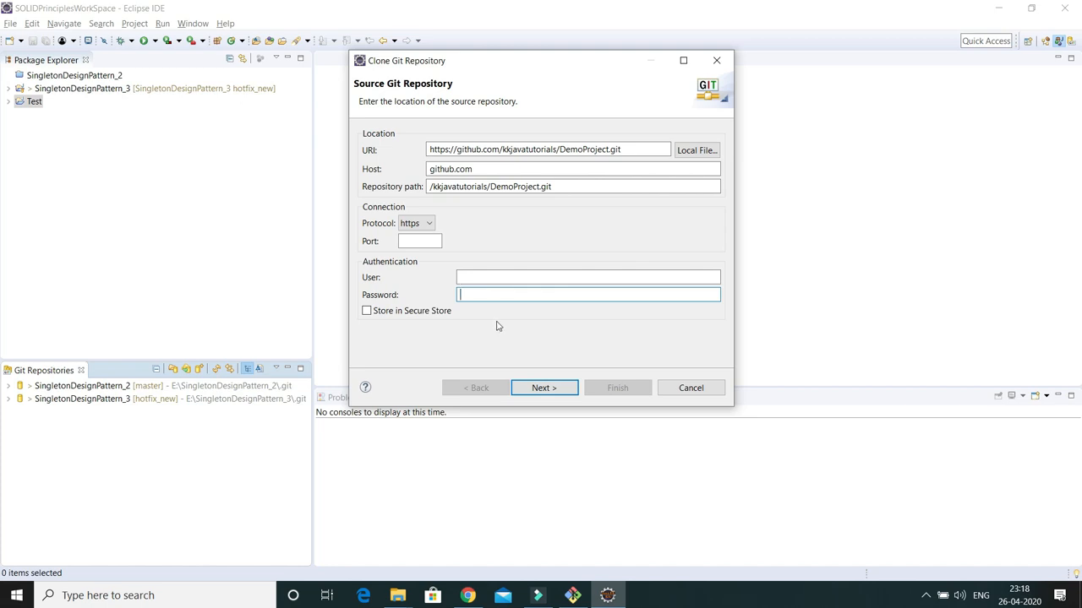
left_click(541, 388)
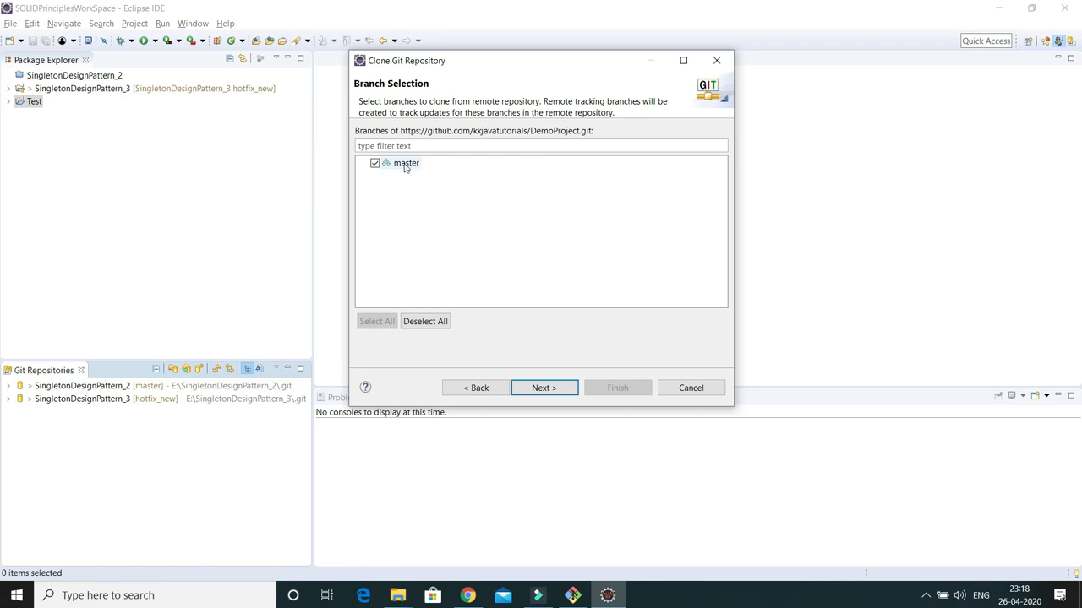
left_click(543, 391)
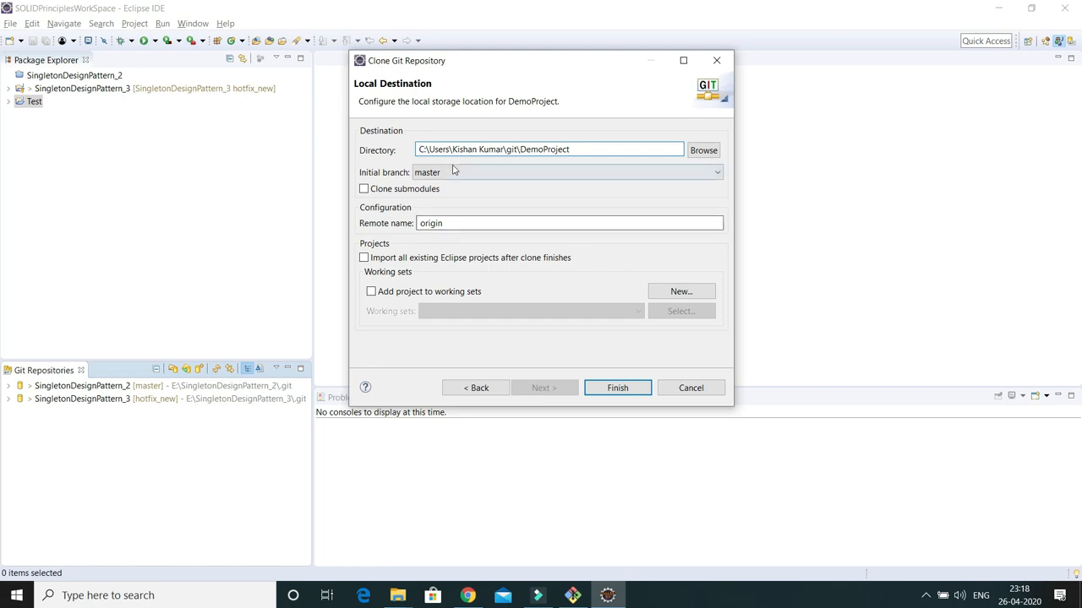
Clone DemoProject into E:\MyWorkSpace\DemoProject on branch master
left_click(700, 151)
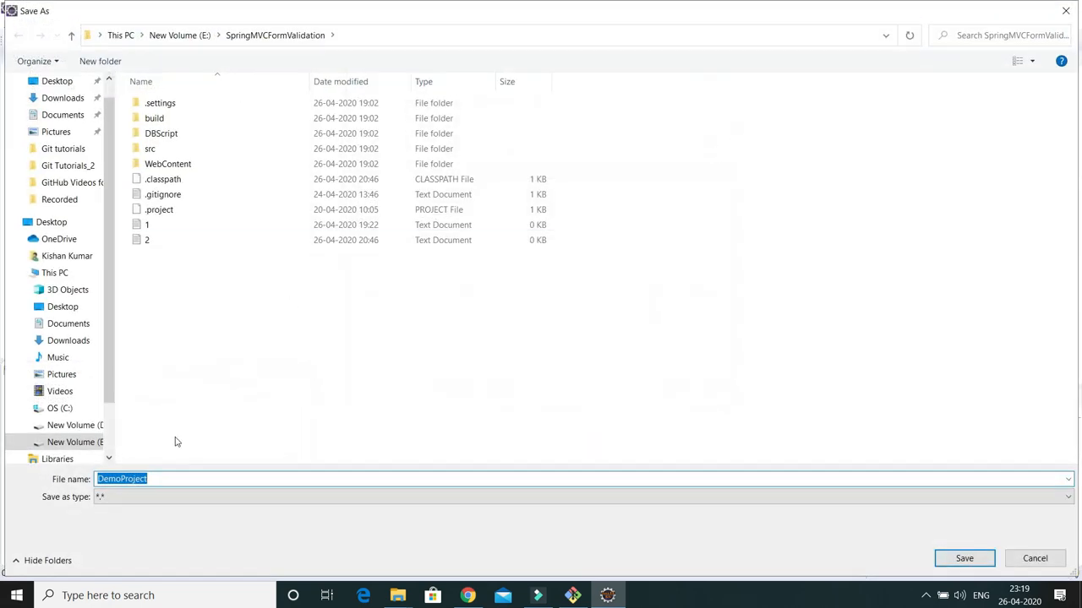
left_click(85, 442)
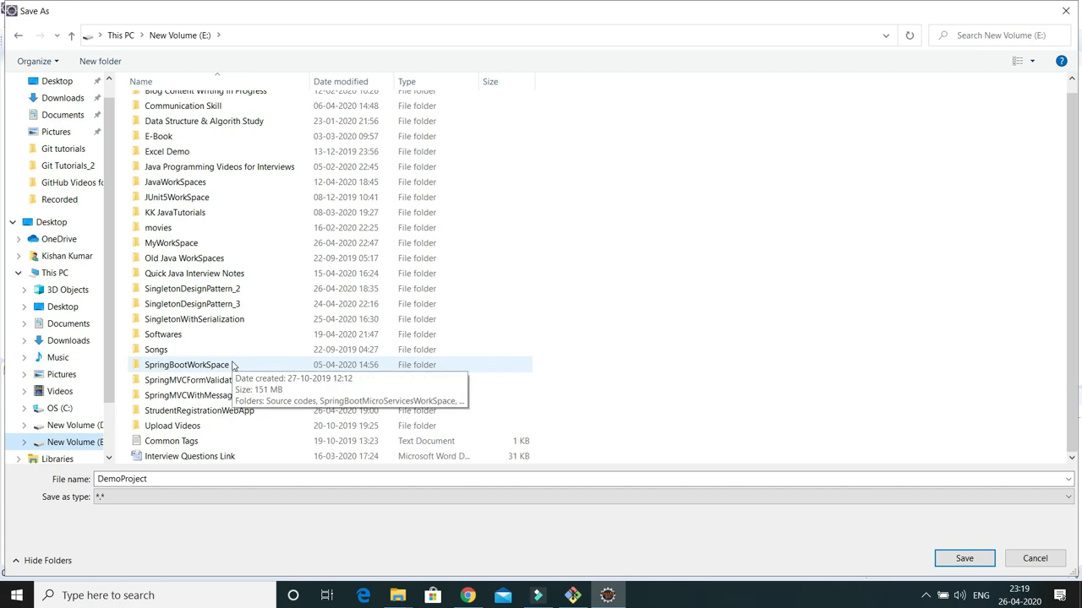
left_click(201, 370)
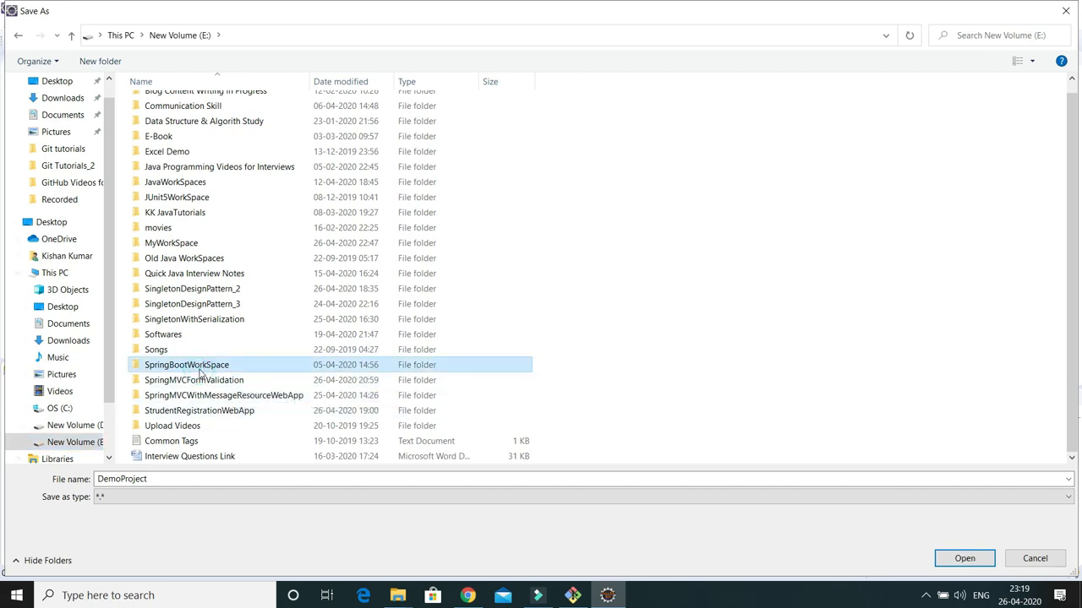
key("m")
key("m")
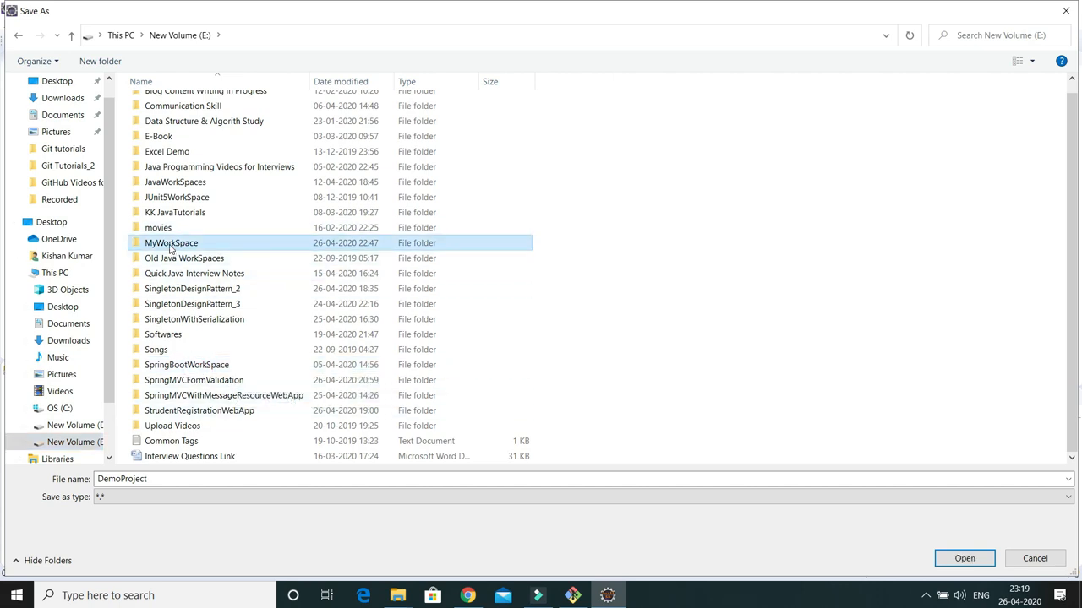
double_click(170, 246)
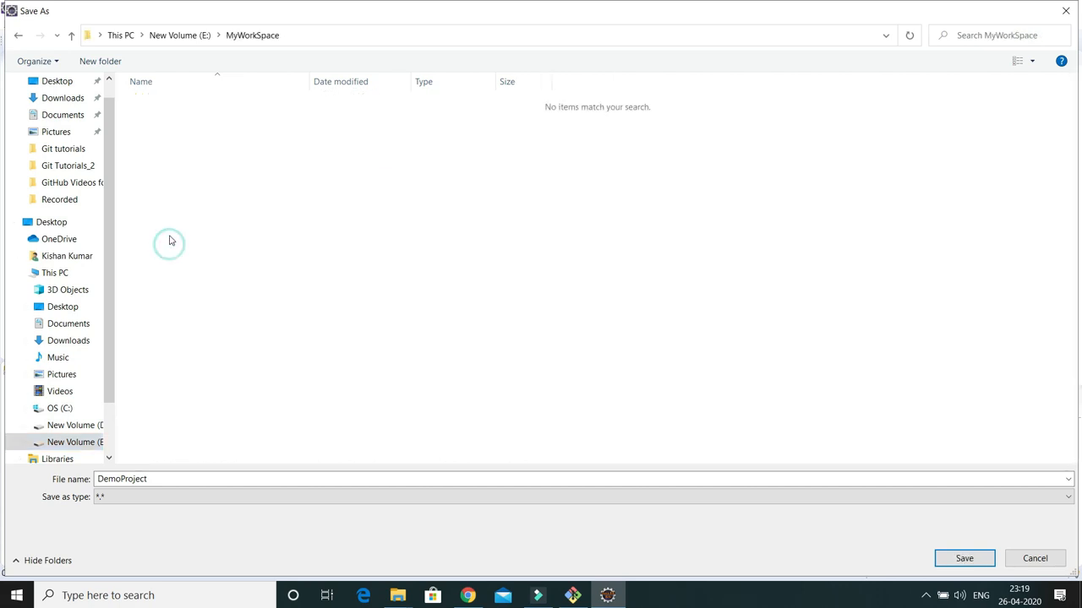
left_click(959, 558)
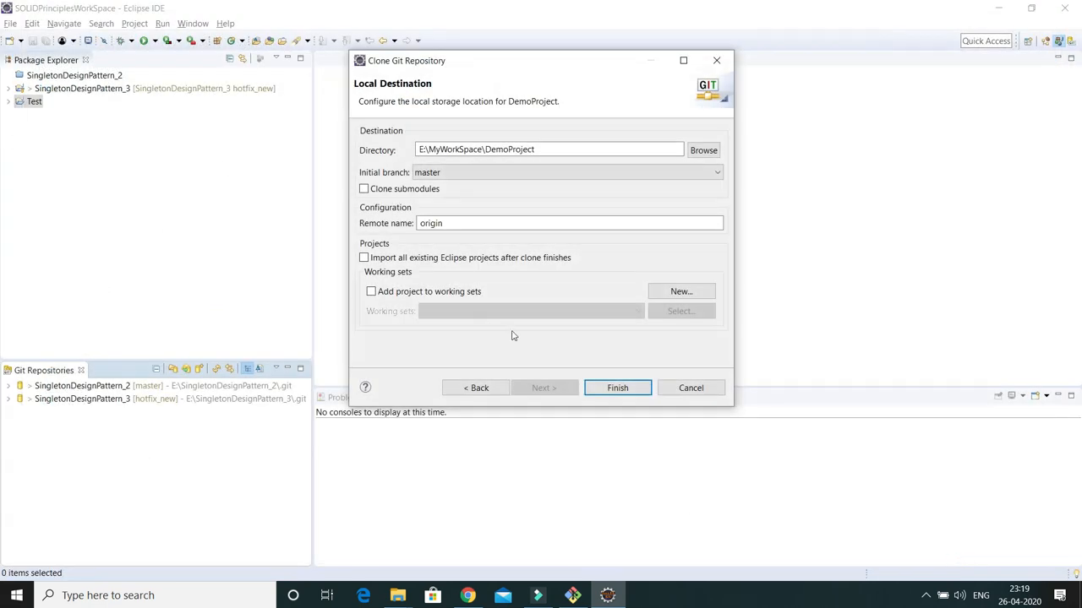
left_click(616, 391)
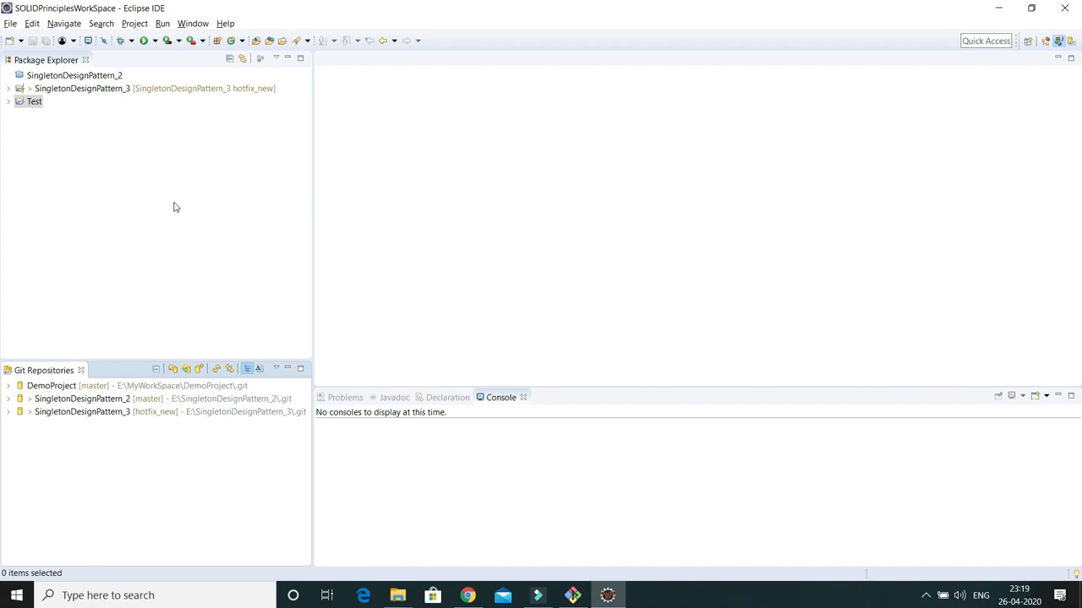
right_click(68, 217)
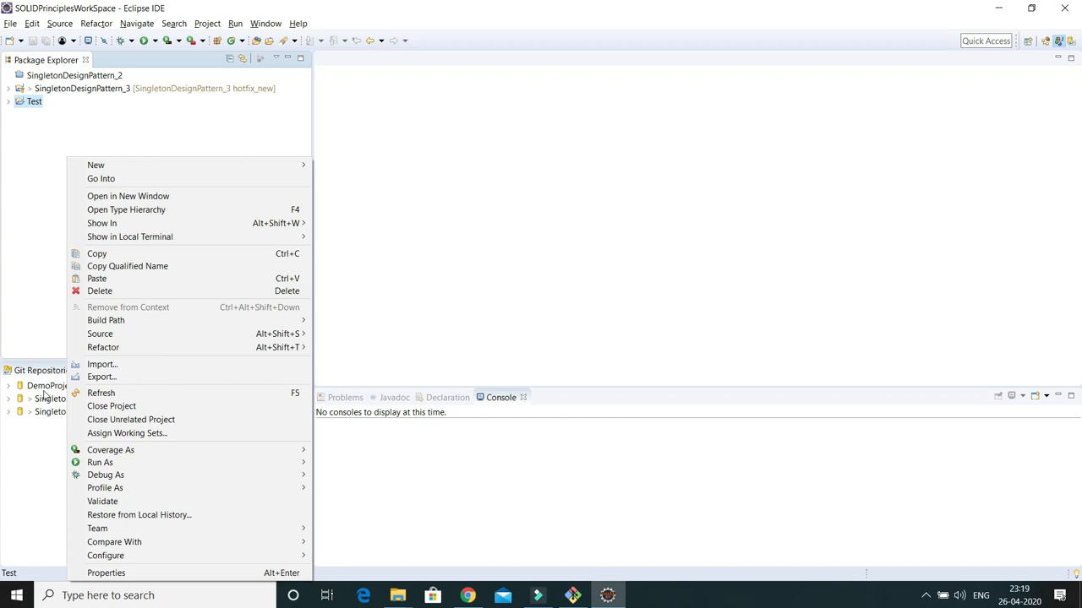
Create a Java project named DemoProject using JavaSE-1.8 with separate source folders
left_click(45, 391)
right_click(65, 206)
mouse_move(95, 166)
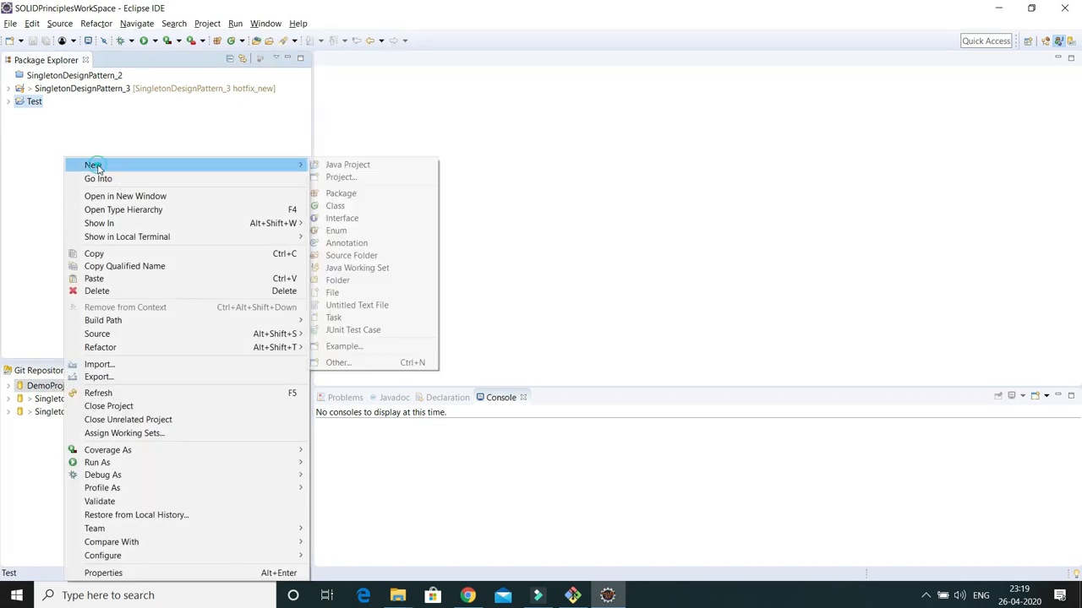
left_click(351, 167)
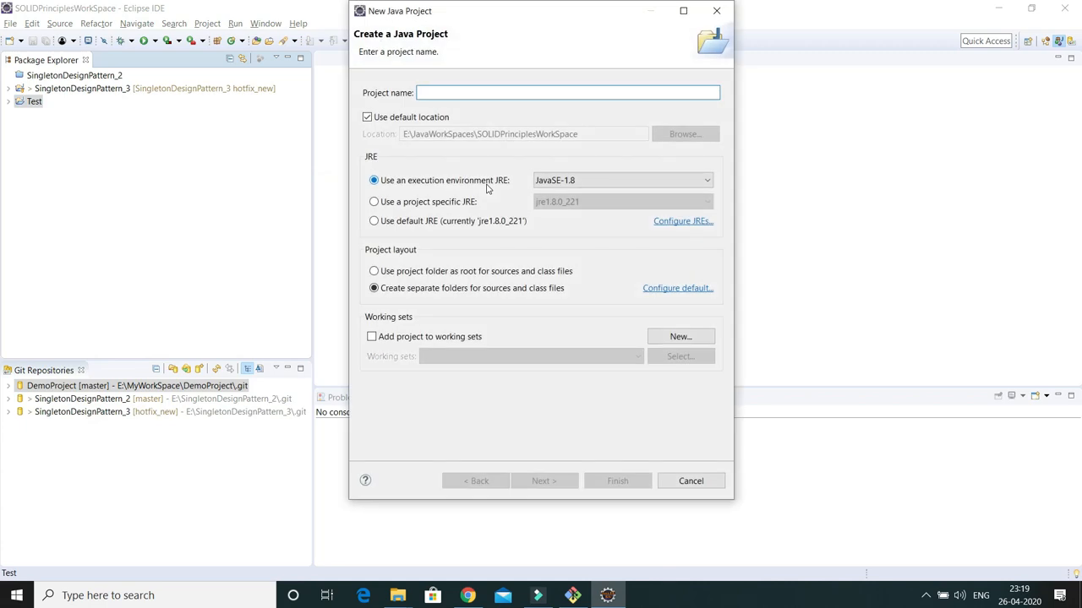
type("DemoProject")
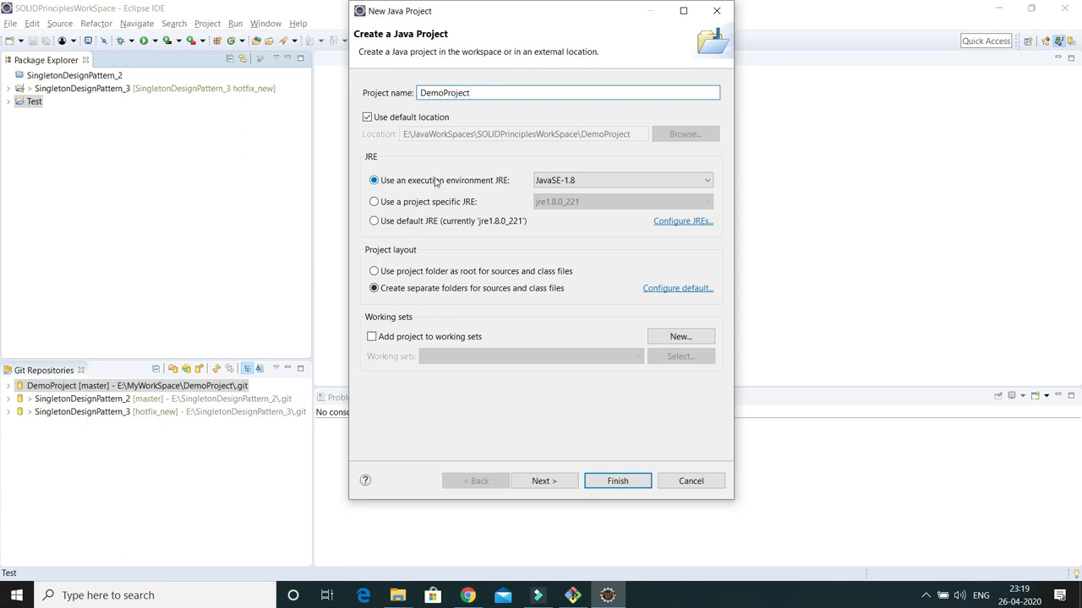
left_click(541, 481)
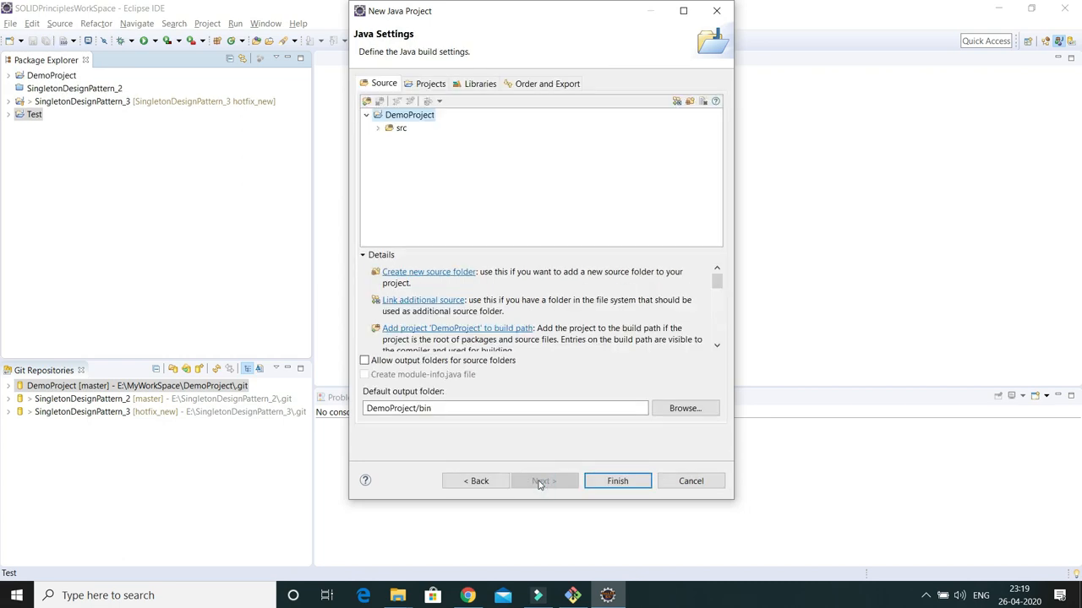
left_click(616, 481)
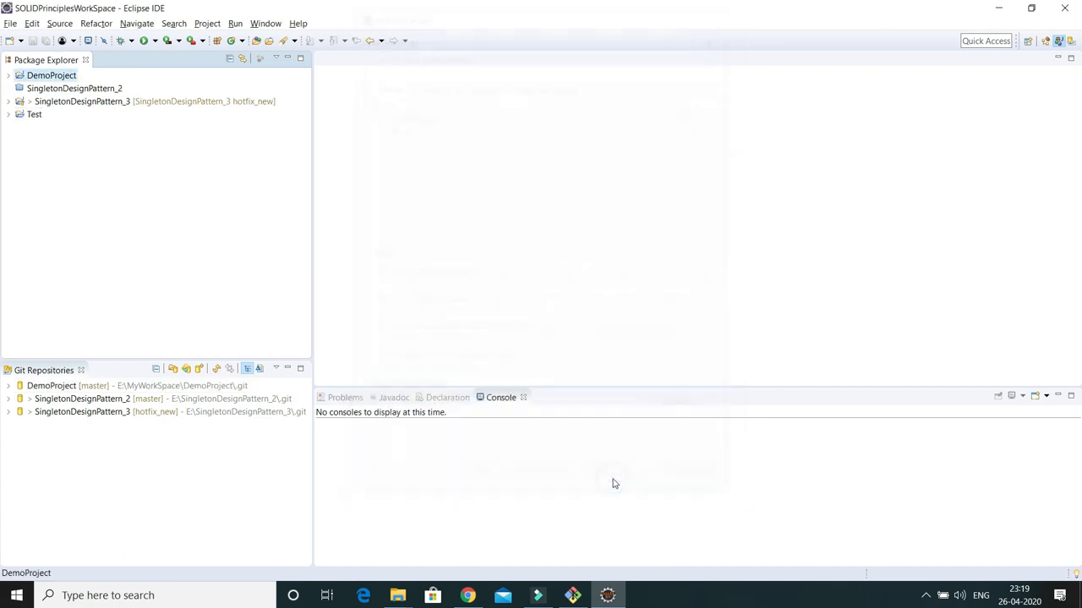
Create class Test in package kk.com under DemoProject/src with a main method stub
left_click(9, 76)
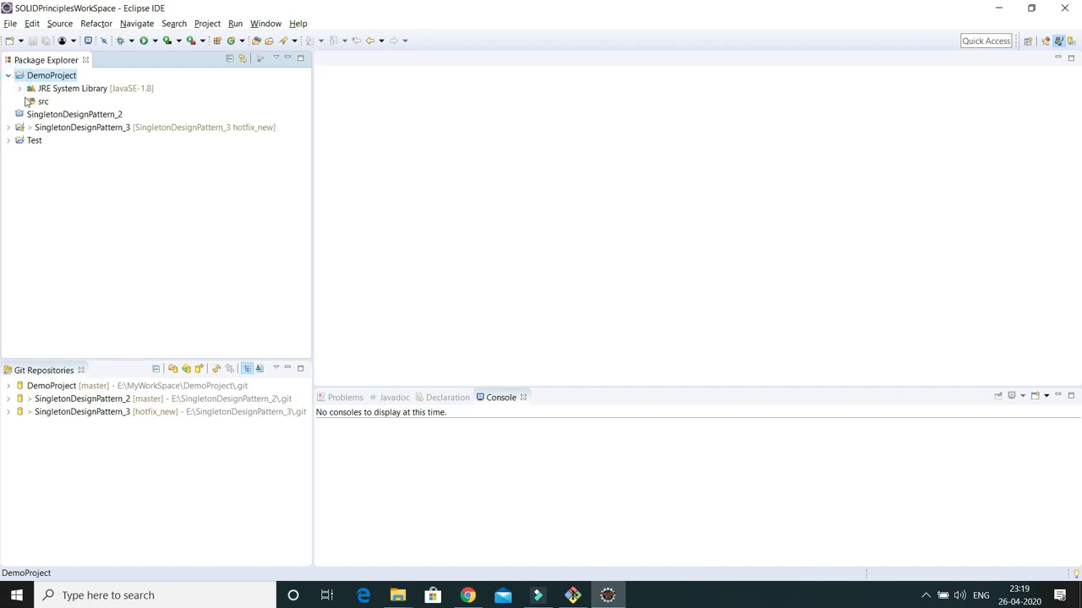
left_click(36, 102)
right_click(37, 102)
mouse_move(63, 114)
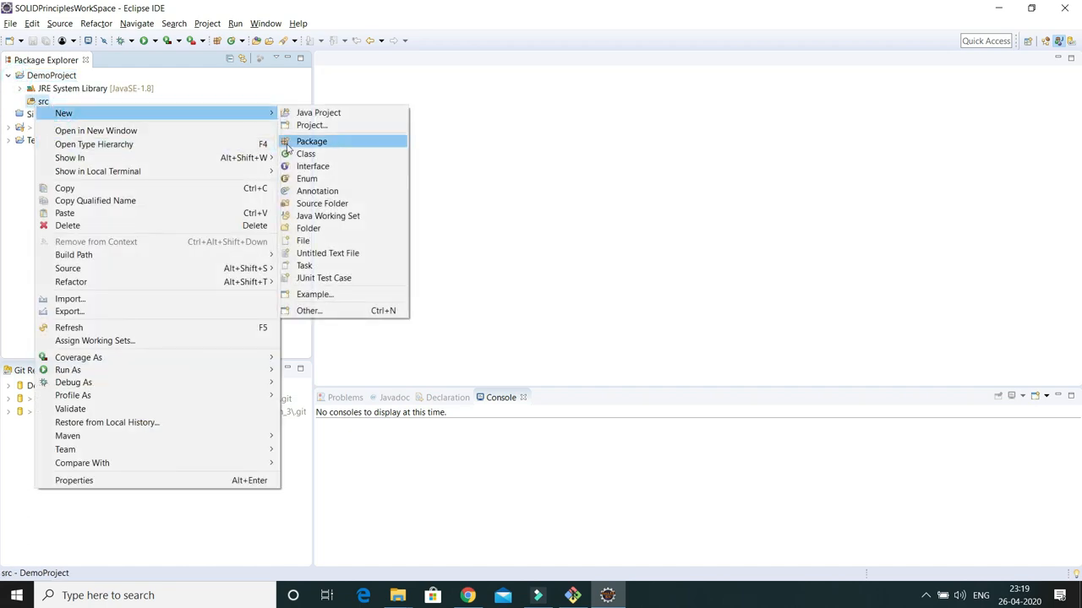
left_click(303, 161)
left_click(455, 107)
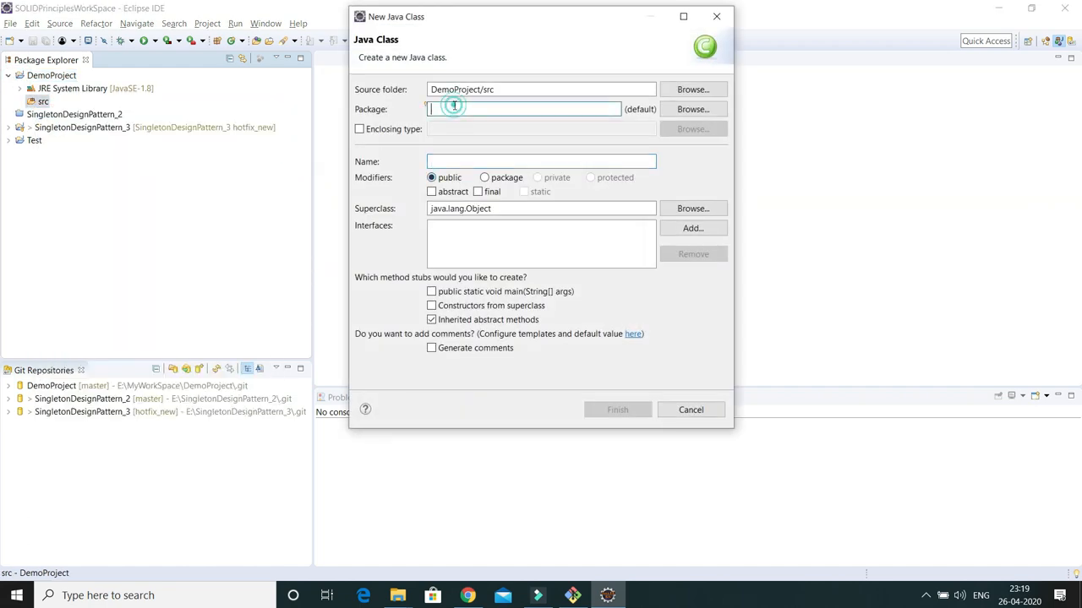
type("kk.com")
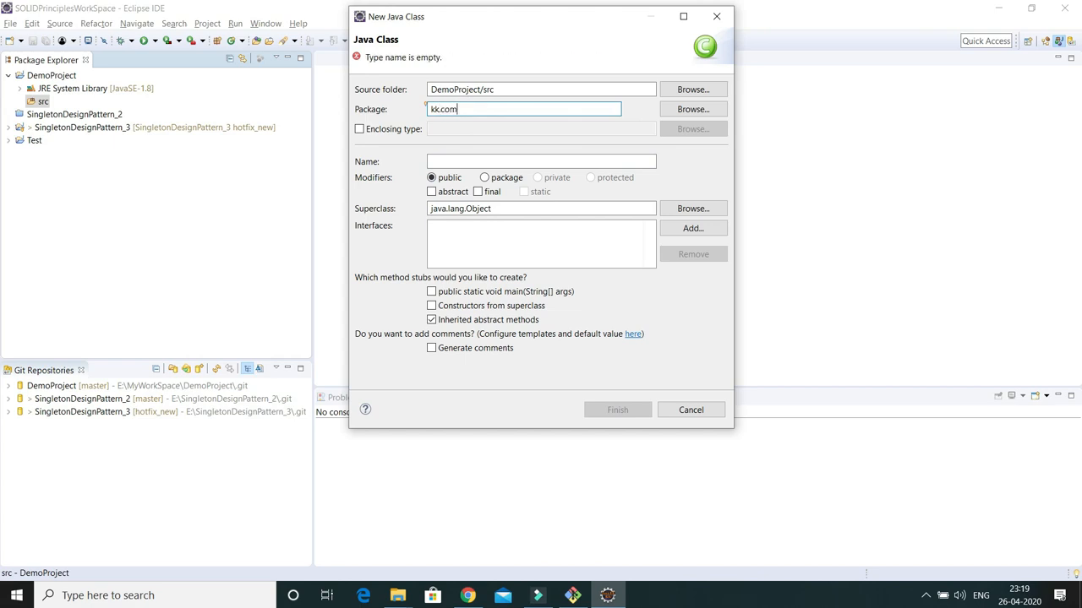
left_click(448, 155)
type("Test")
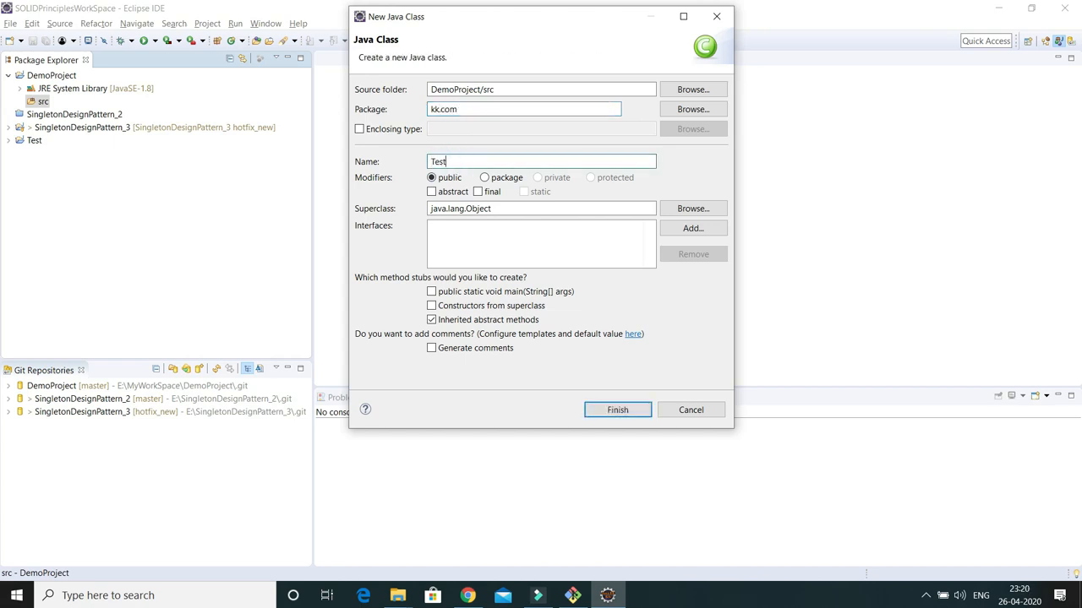
left_click(431, 291)
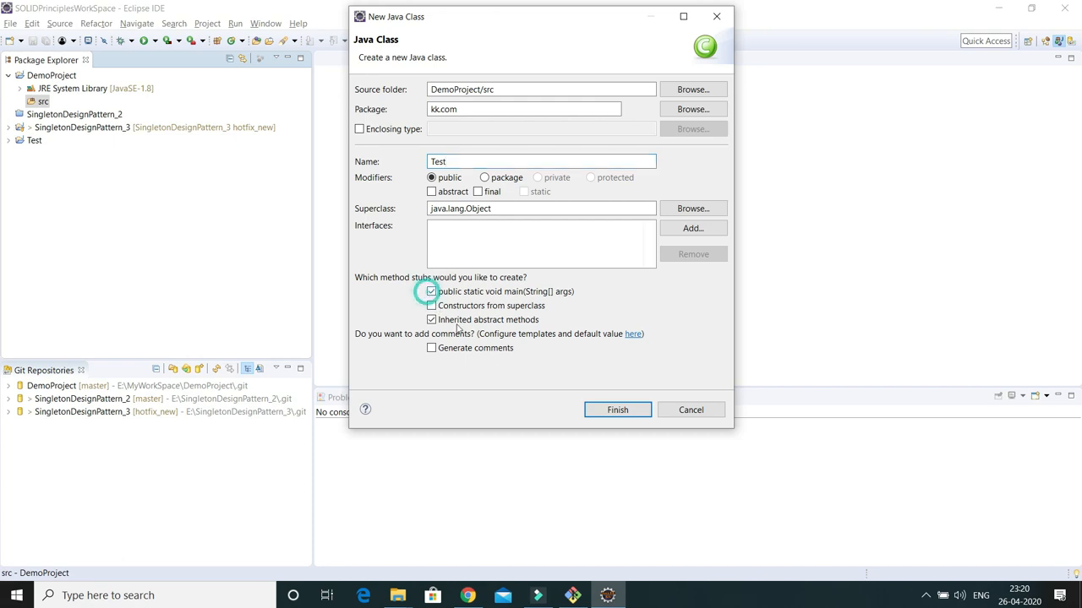
left_click(613, 411)
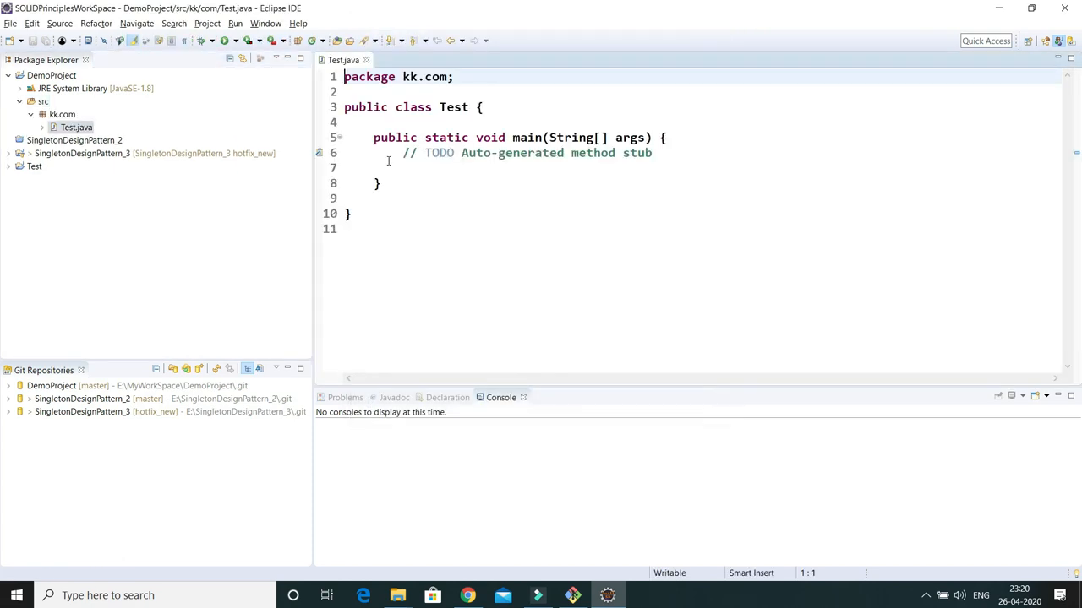
Replace the TODO comment with System.out.println("Hello!!") using the syso completion
left_click_drag(404, 155, 705, 162)
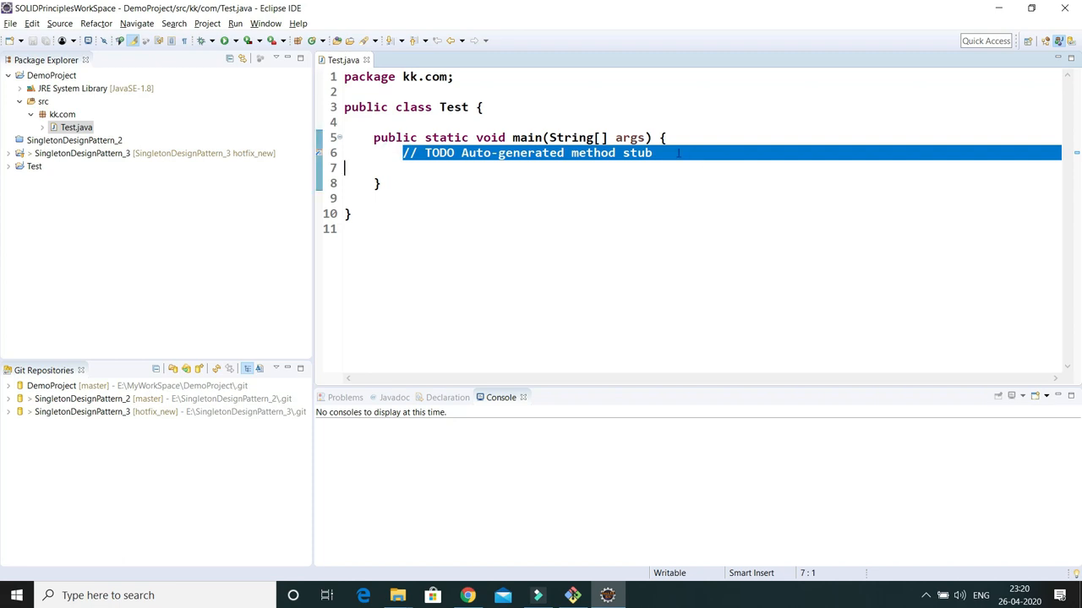
left_click(677, 153)
left_click_drag(402, 153, 654, 153)
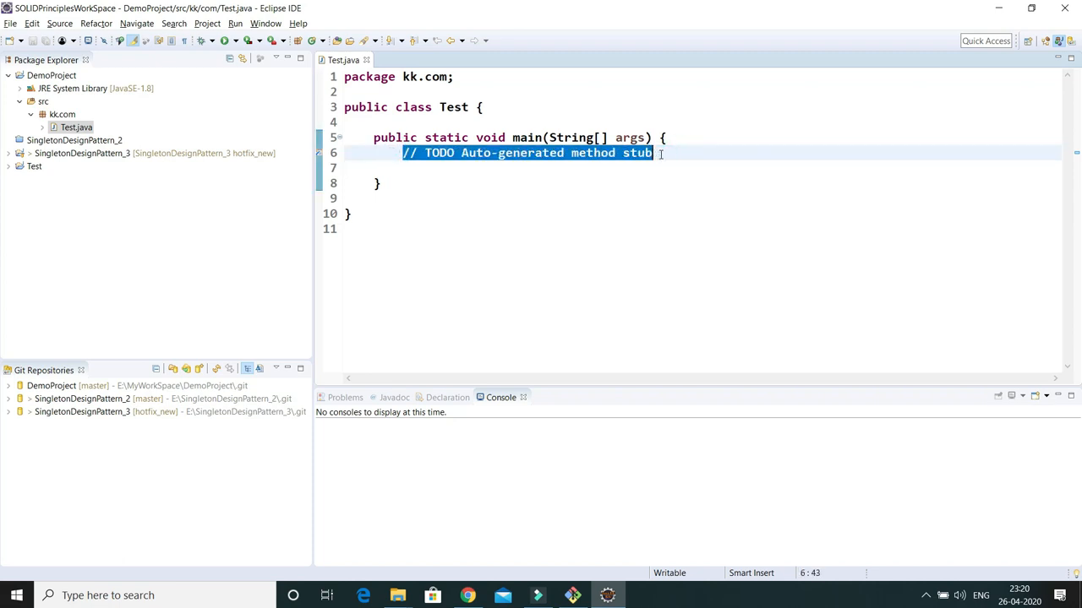
type("Syso")
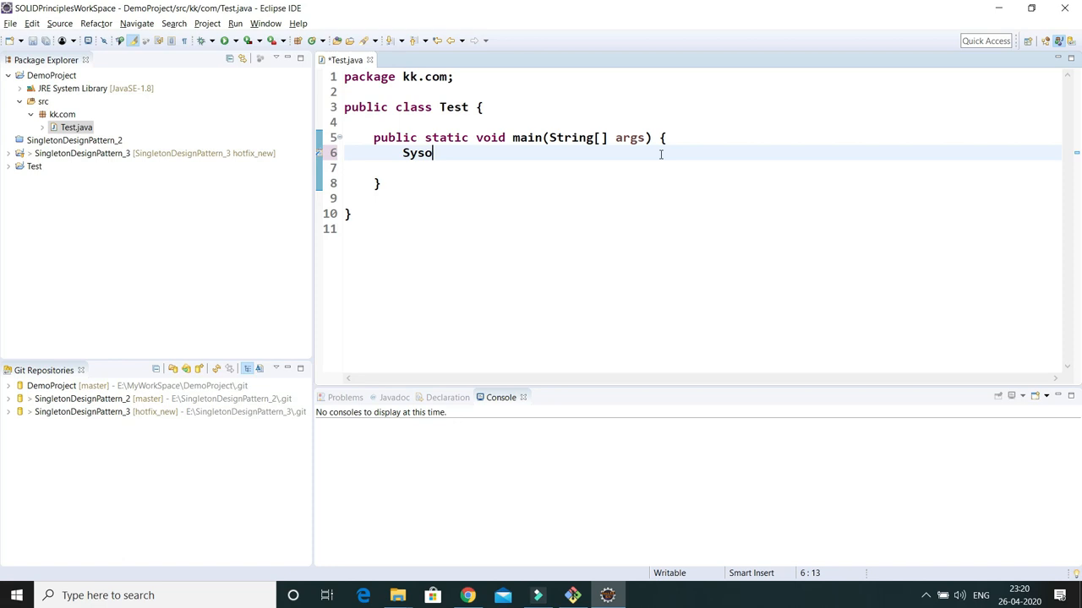
key("ctrl+space")
key("Return")
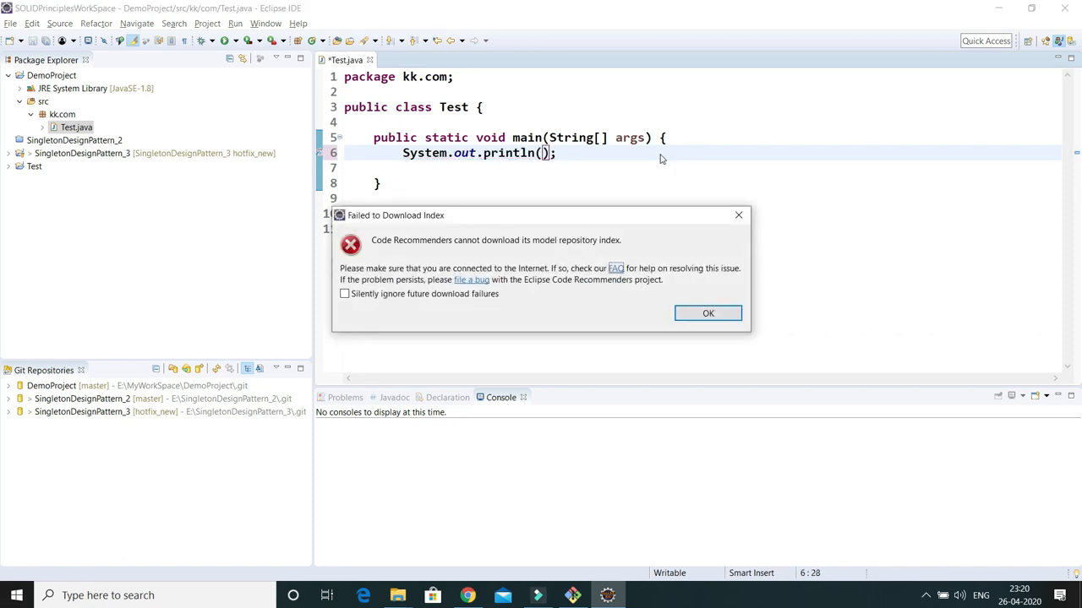
left_click(693, 314)
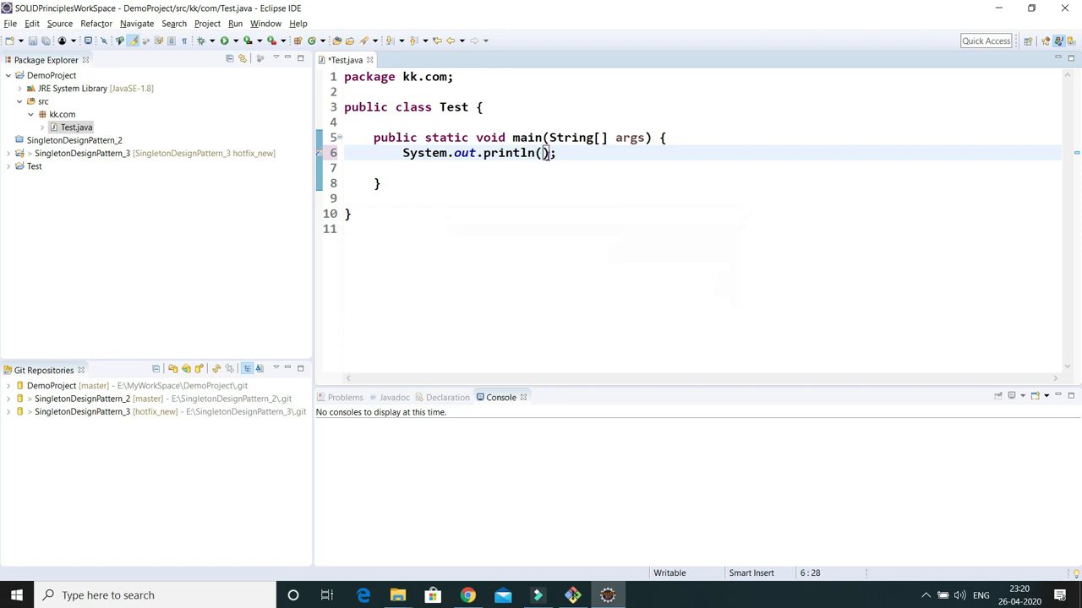
type("\"Hello!!")
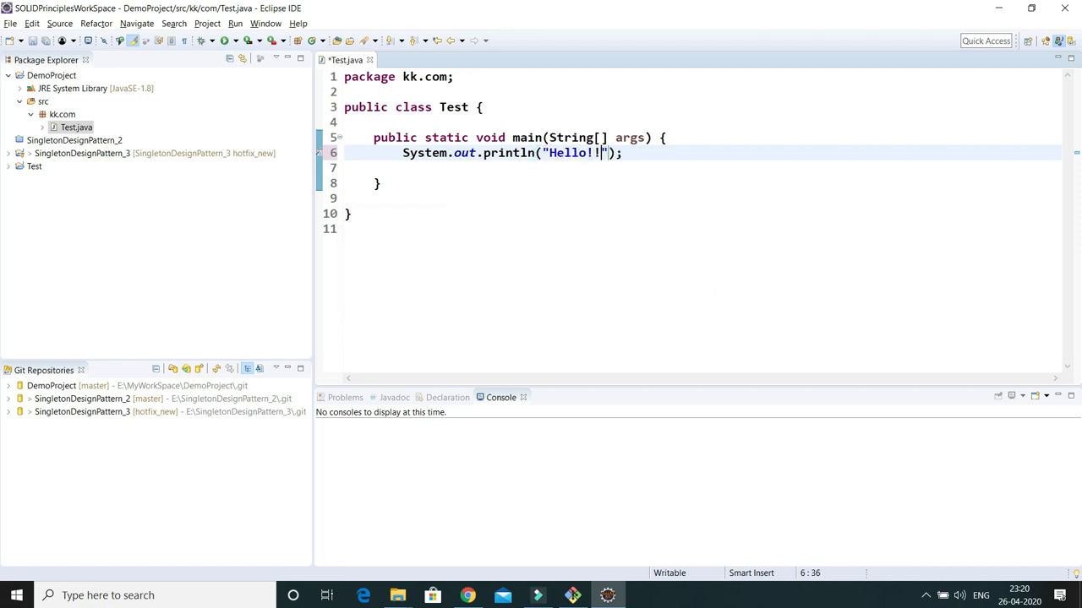
Run Test as a Java application so Hello!! prints in the console
right_click(637, 186)
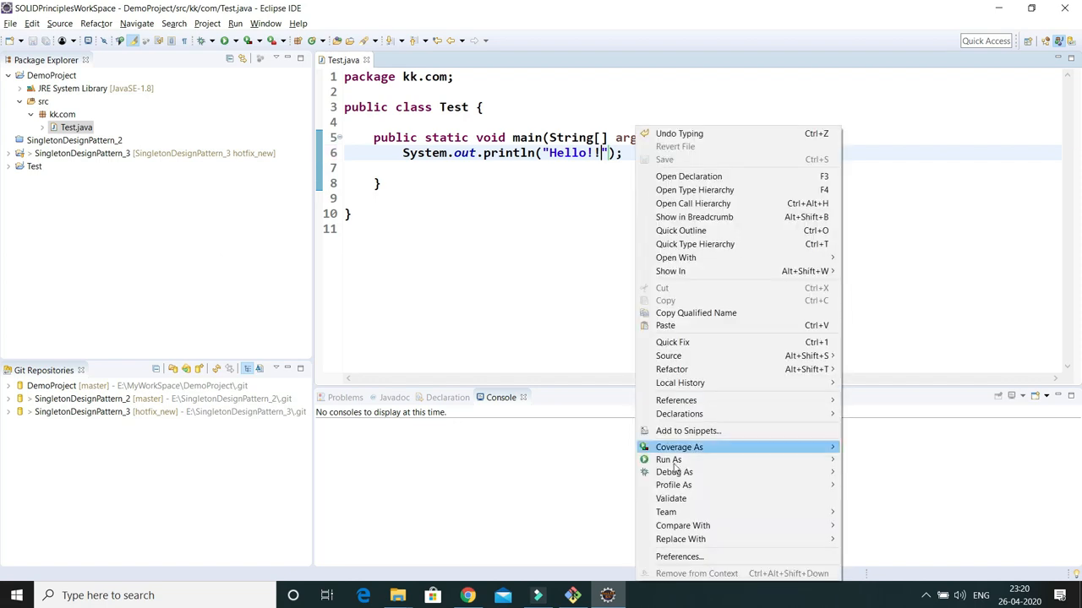
mouse_move(670, 464)
left_click(901, 461)
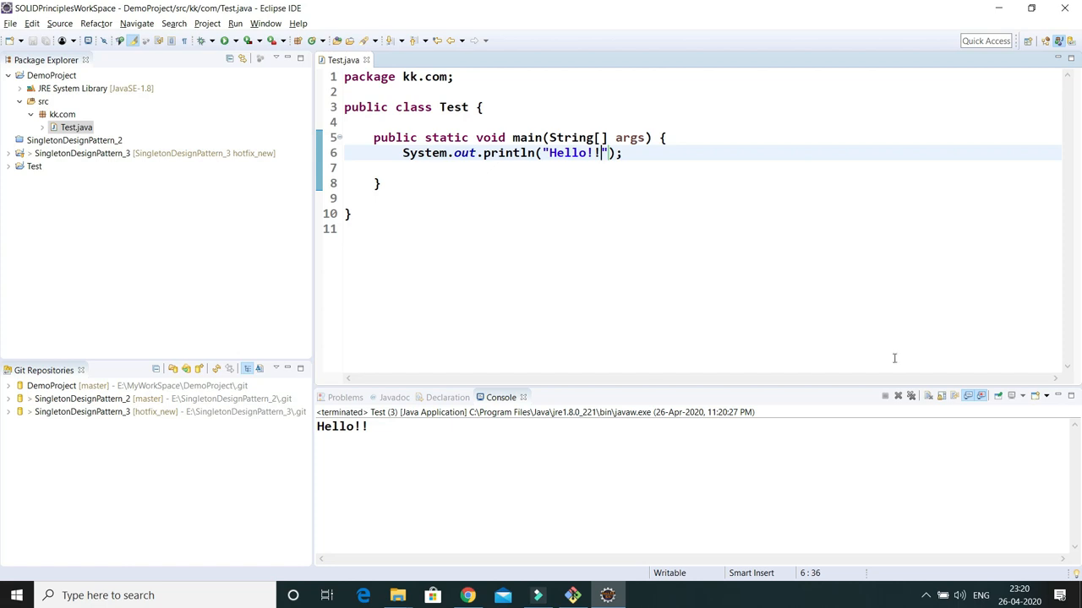
left_click(8, 76)
Share DemoProject with the local DemoProject Git repository through Team > Share Project
right_click(53, 78)
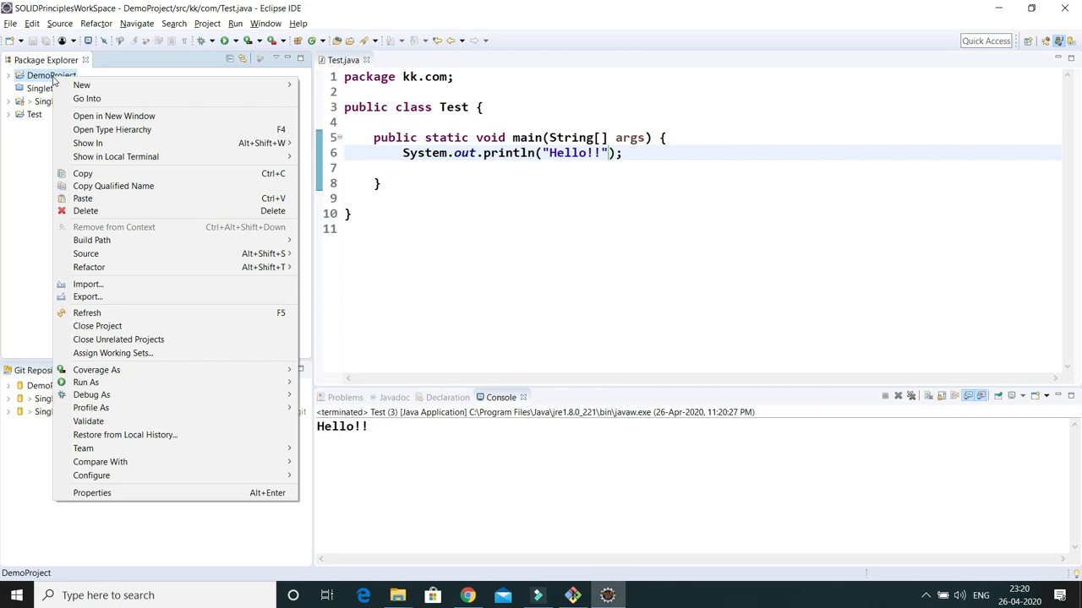
mouse_move(113, 447)
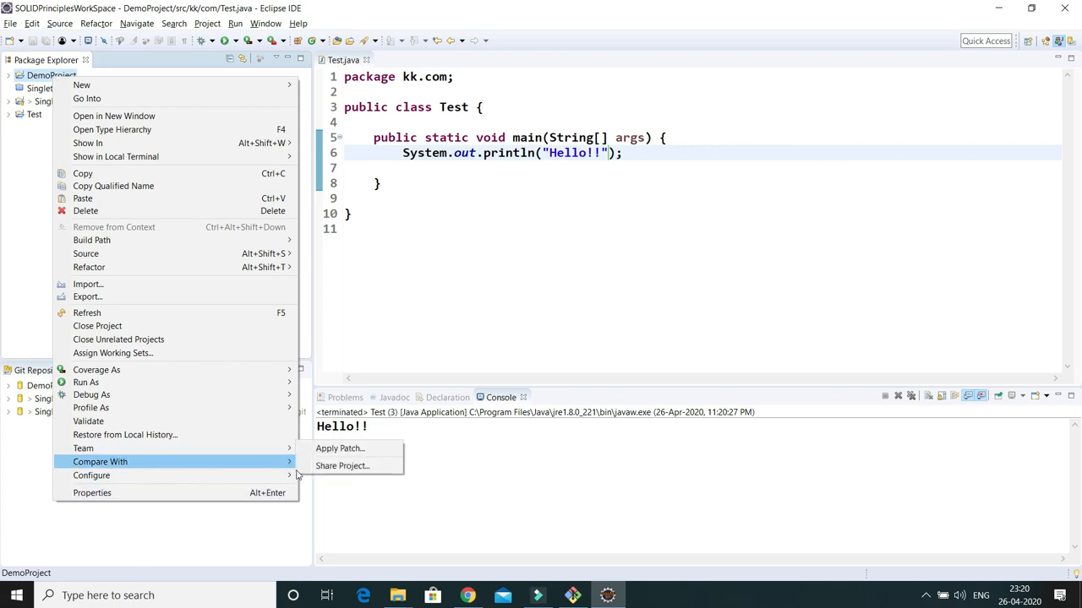
left_click(349, 468)
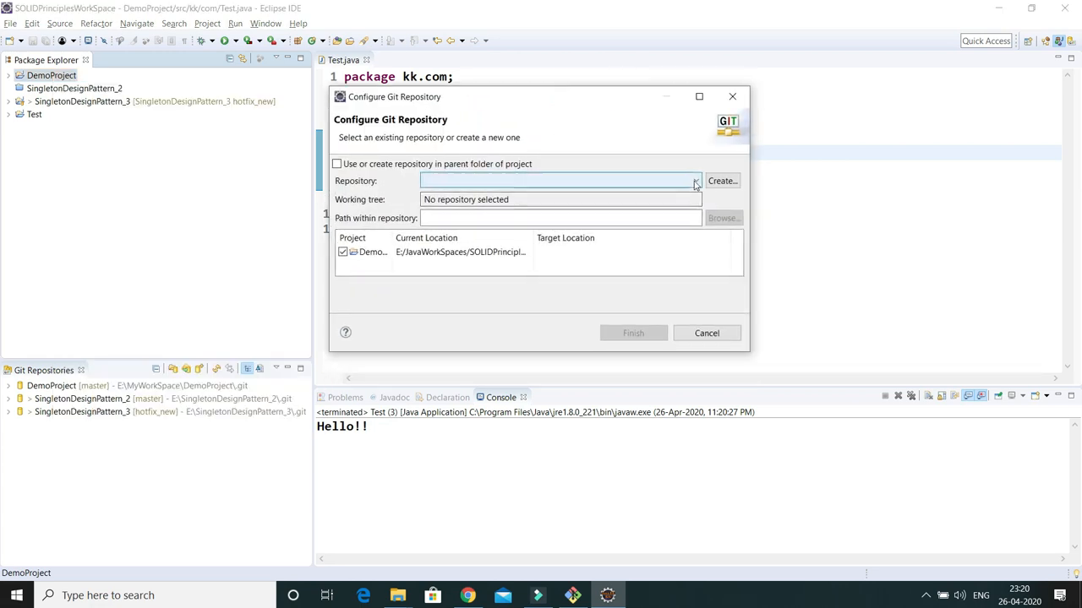
left_click(694, 181)
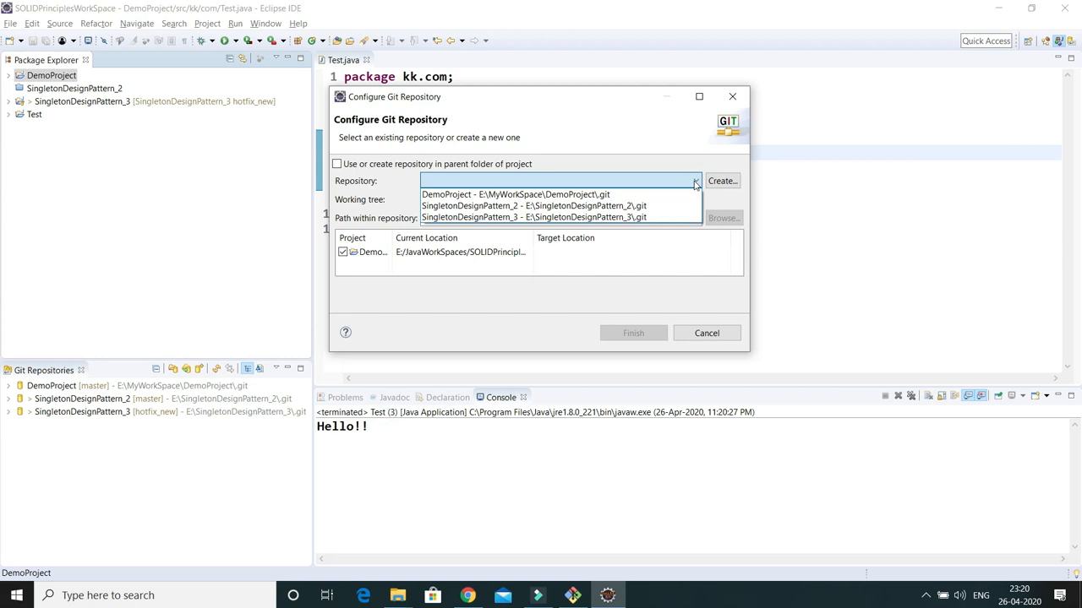
left_click(580, 195)
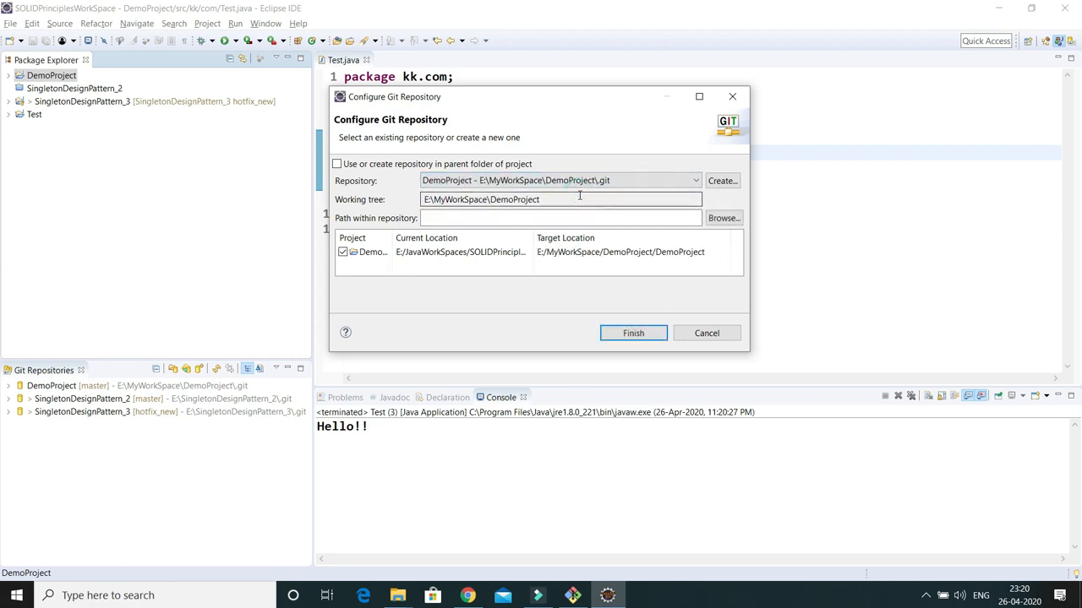
left_click(623, 337)
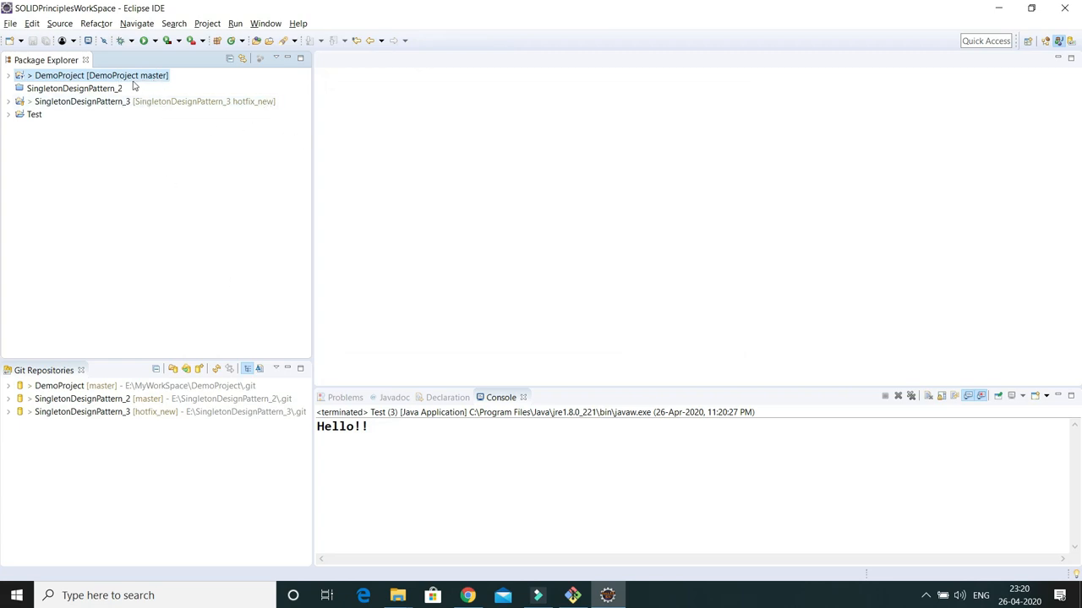
Expand DemoProject > src > kk.com and open Test.java in the editor
left_click(8, 75)
left_click(20, 102)
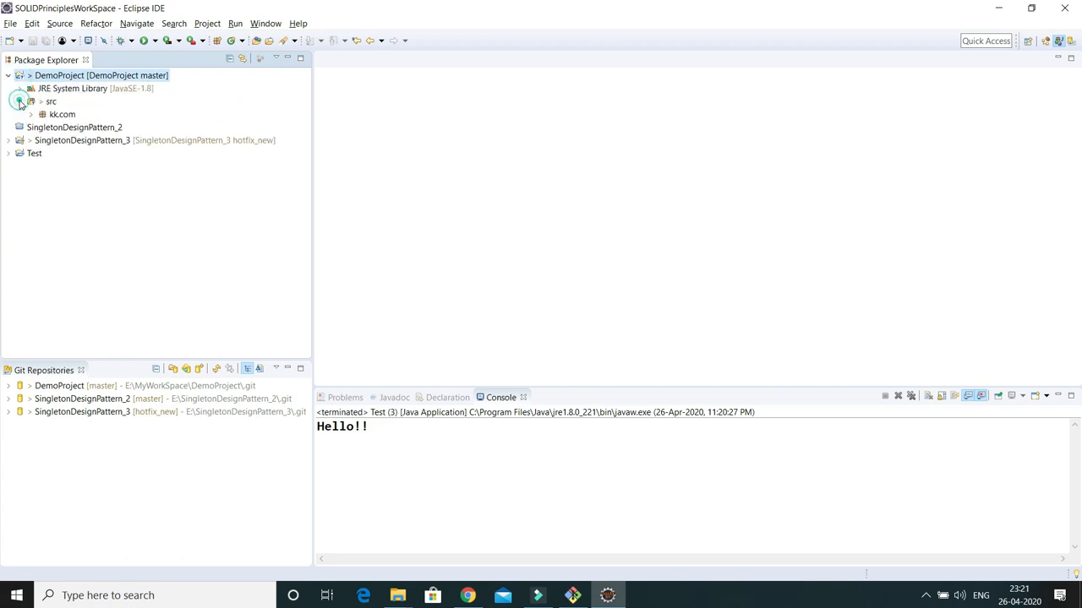
left_click(31, 114)
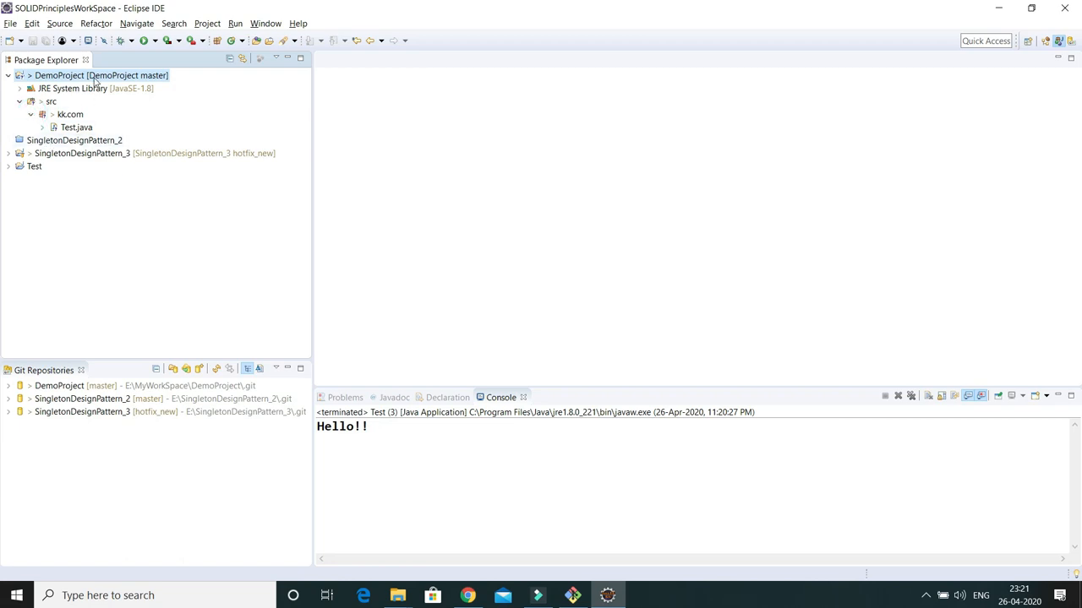
double_click(72, 127)
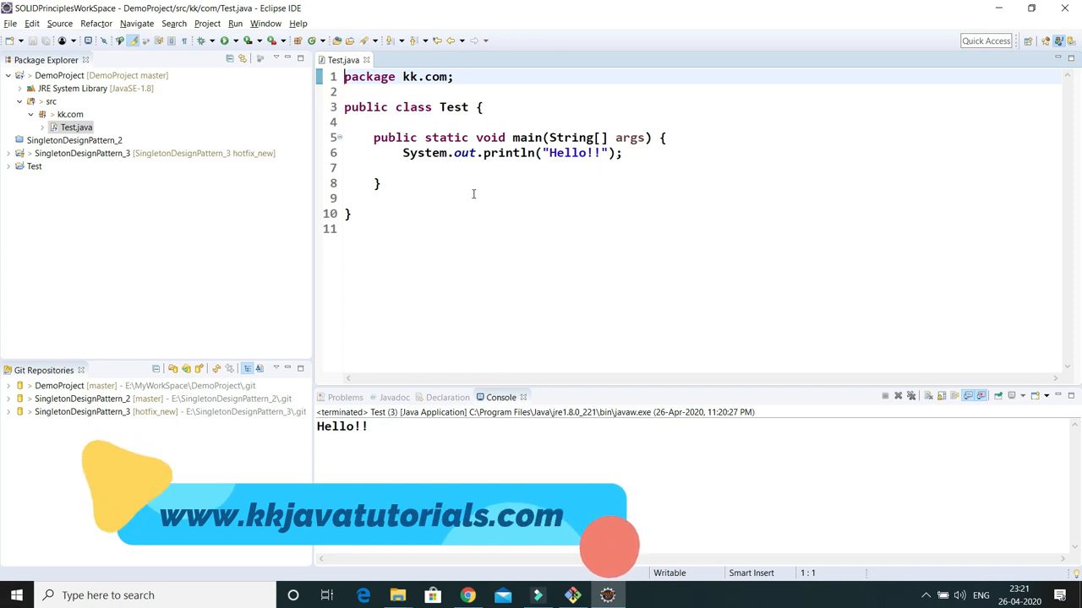
left_click(467, 595)
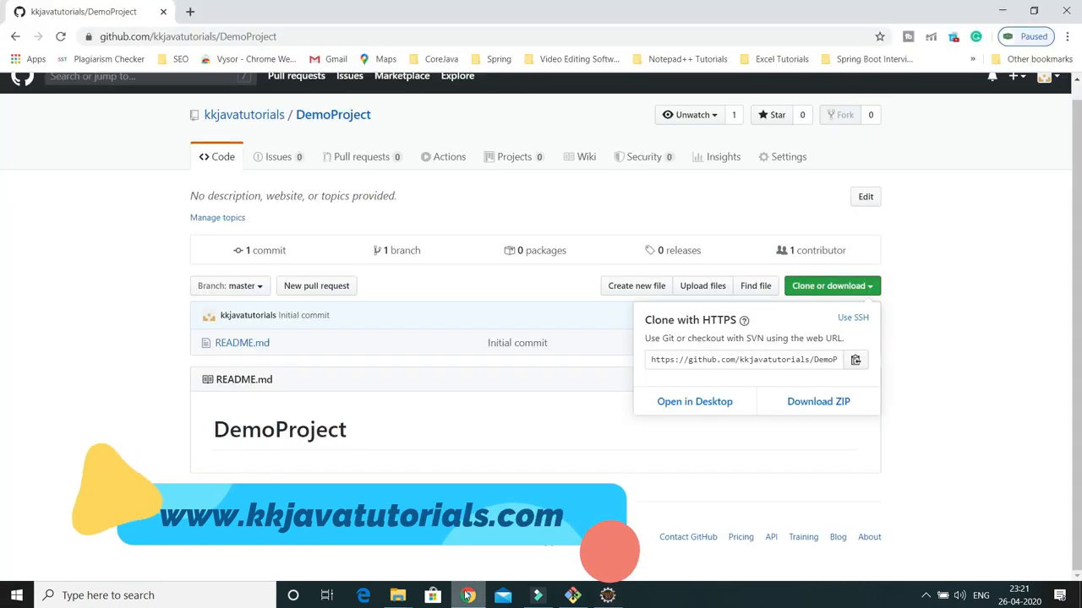
left_click(292, 363)
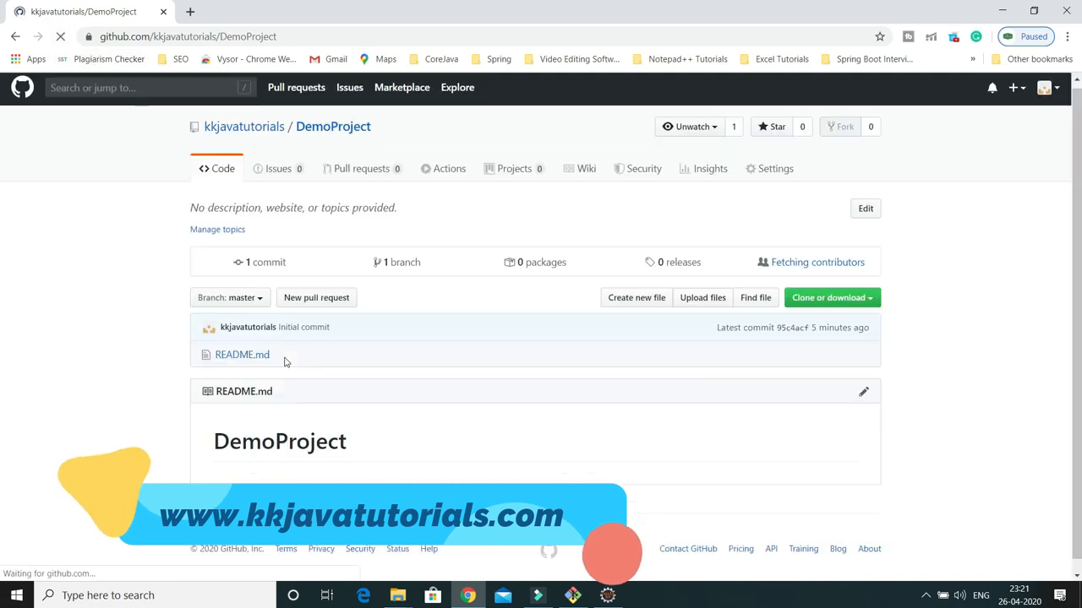
left_click(1003, 12)
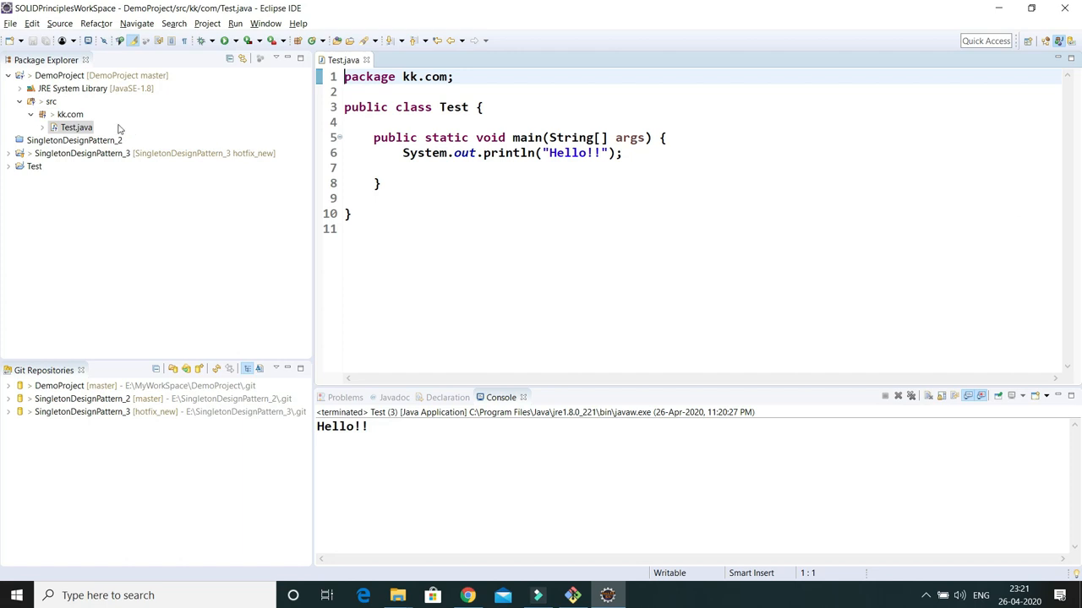
Open the Git Staging view for DemoProject via Team > Commit
right_click(66, 78)
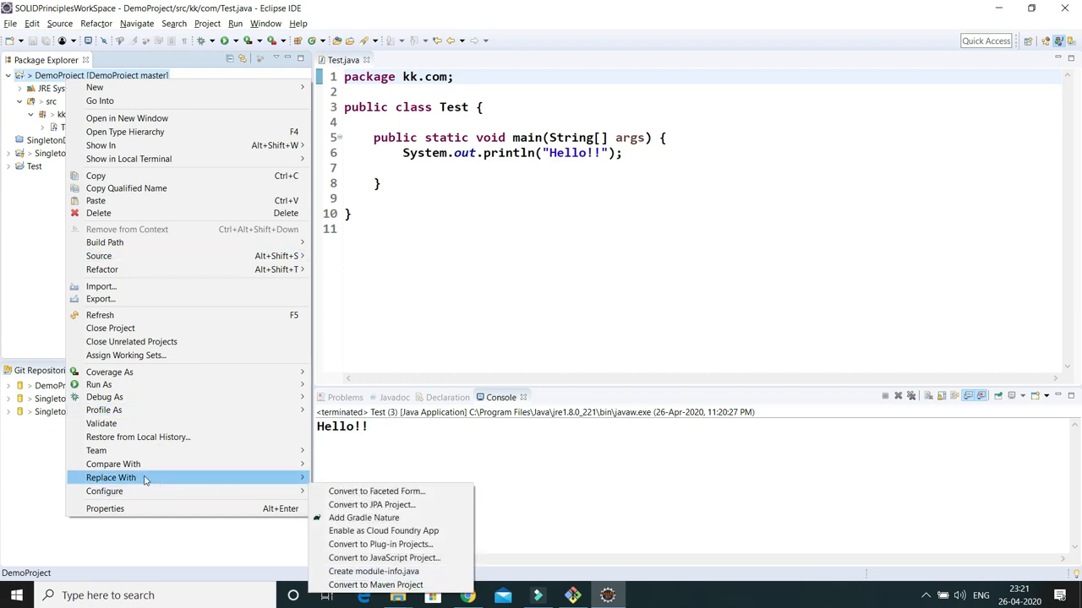
mouse_move(126, 454)
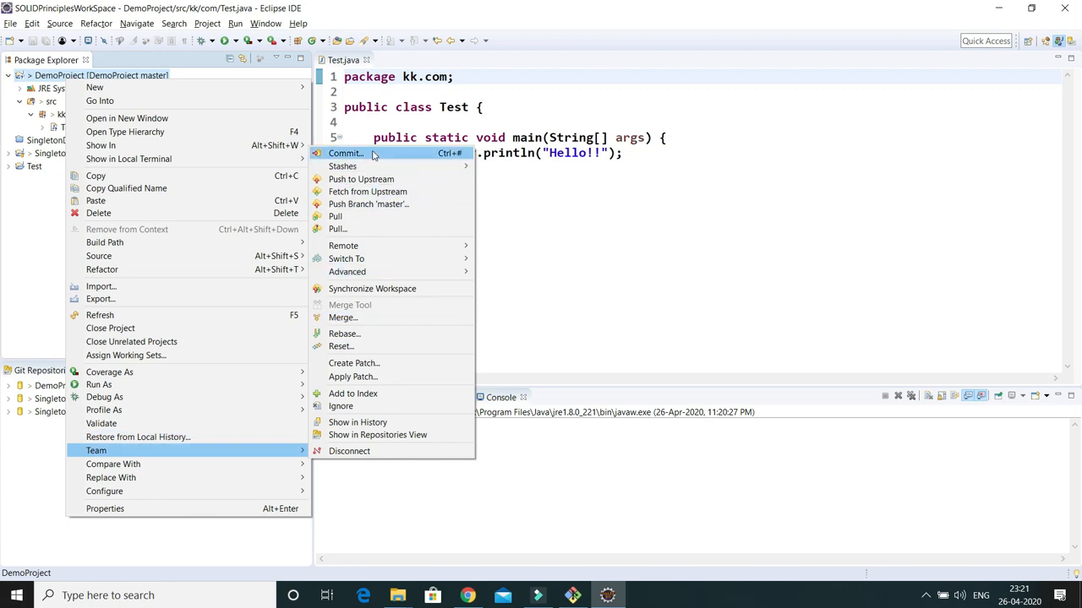
left_click(375, 155)
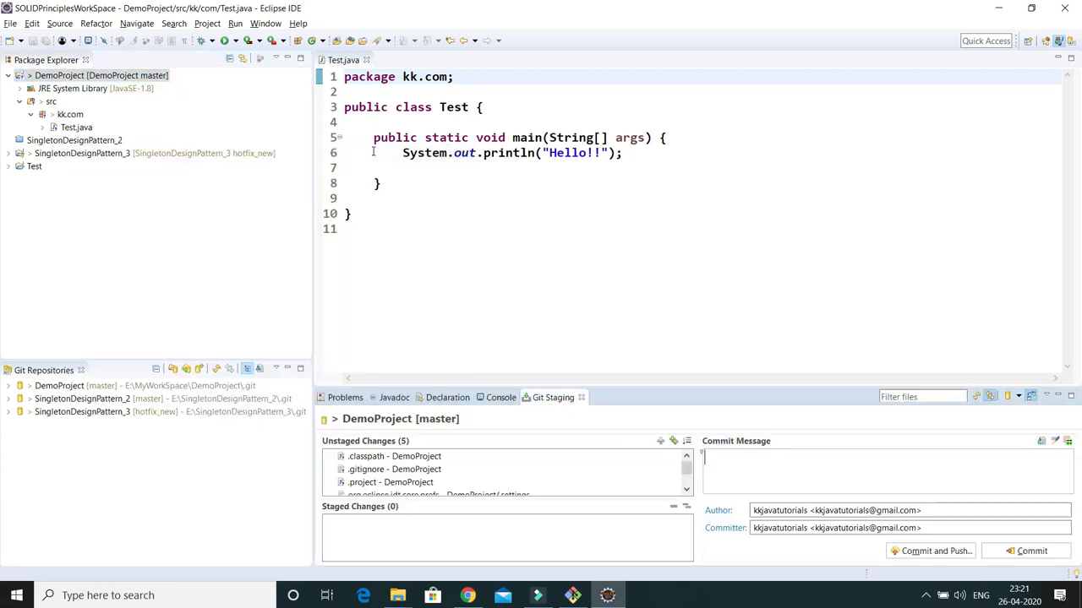
Enlarge the staging panel and move all five unstaged files, including .classpath, into Staged Changes
left_click_drag(626, 386, 625, 194)
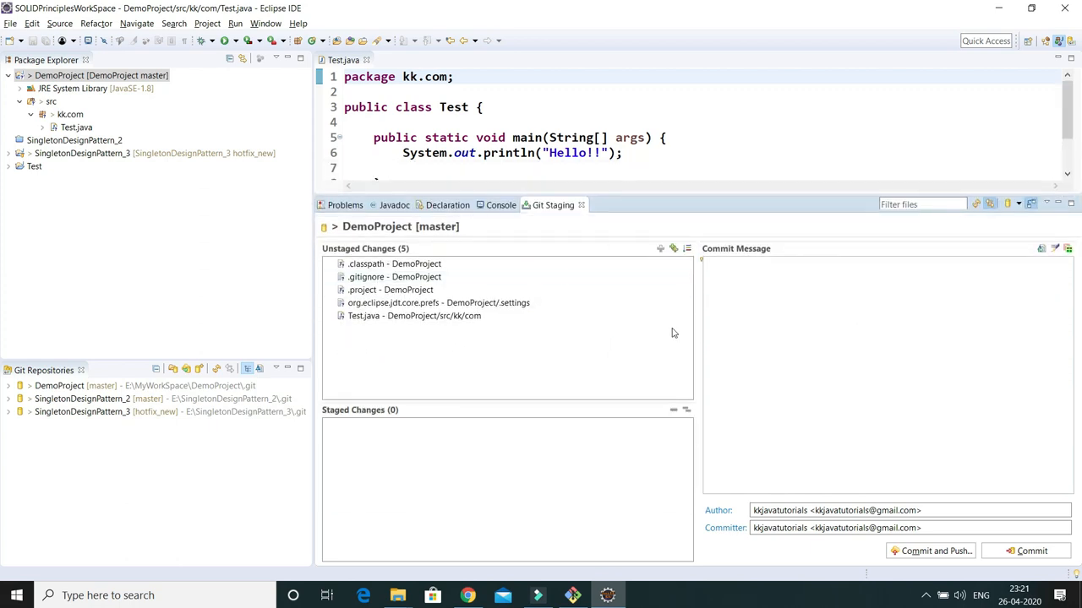
left_click(392, 265)
left_click(397, 319, "shift")
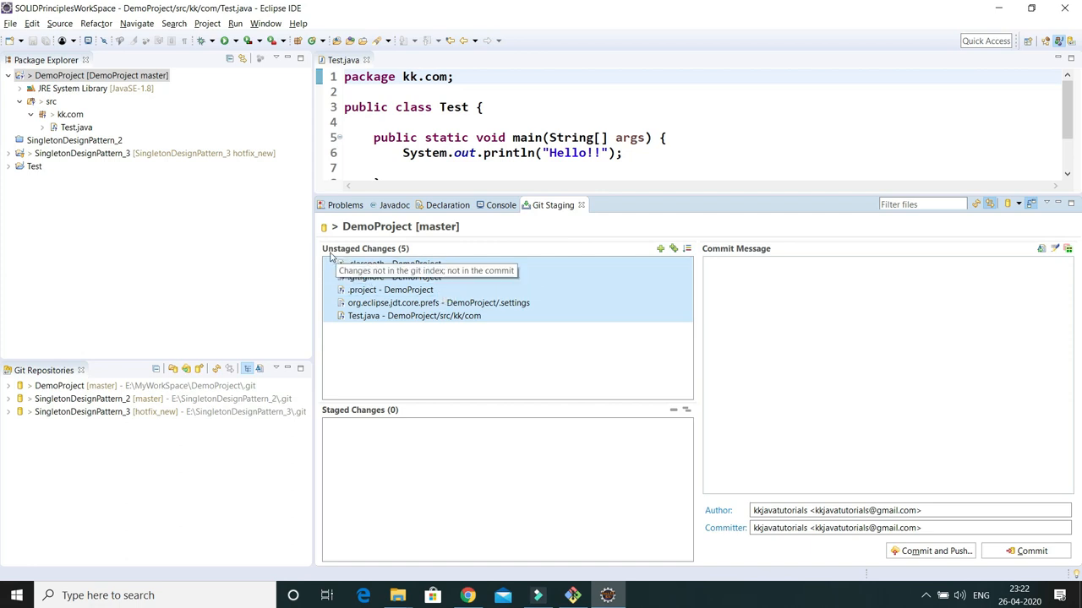
key("ctrl+2")
mouse_move(320, 242)
left_mouse_down()
mouse_move(439, 259)
mouse_move(410, 314)
mouse_move(413, 474)
left_mouse_up()
key("Escape")
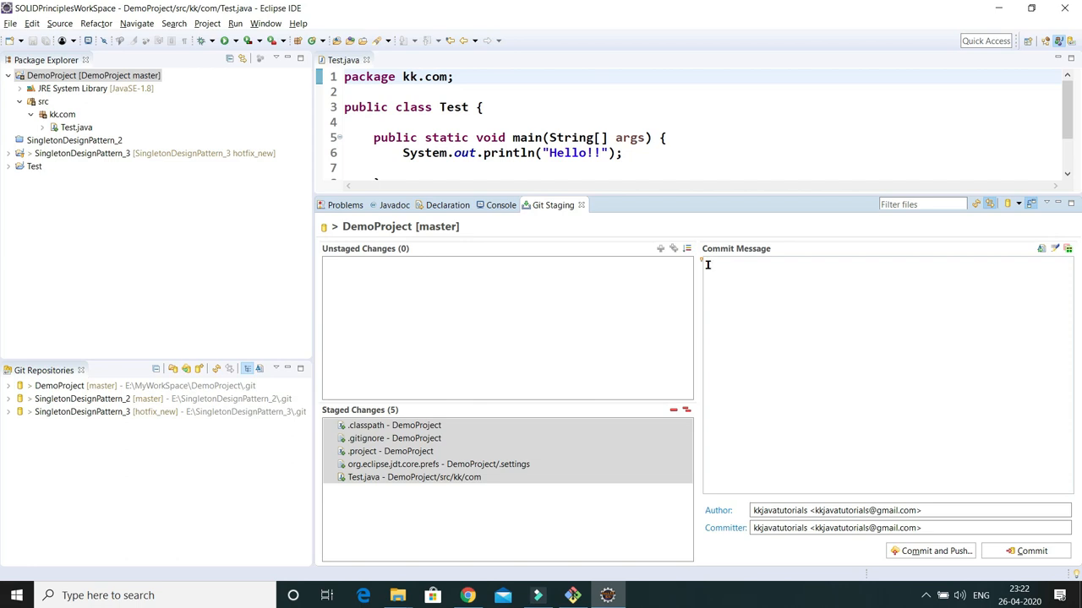
Enter 'Initial Commit' as the commit message
type("Initial Commit")
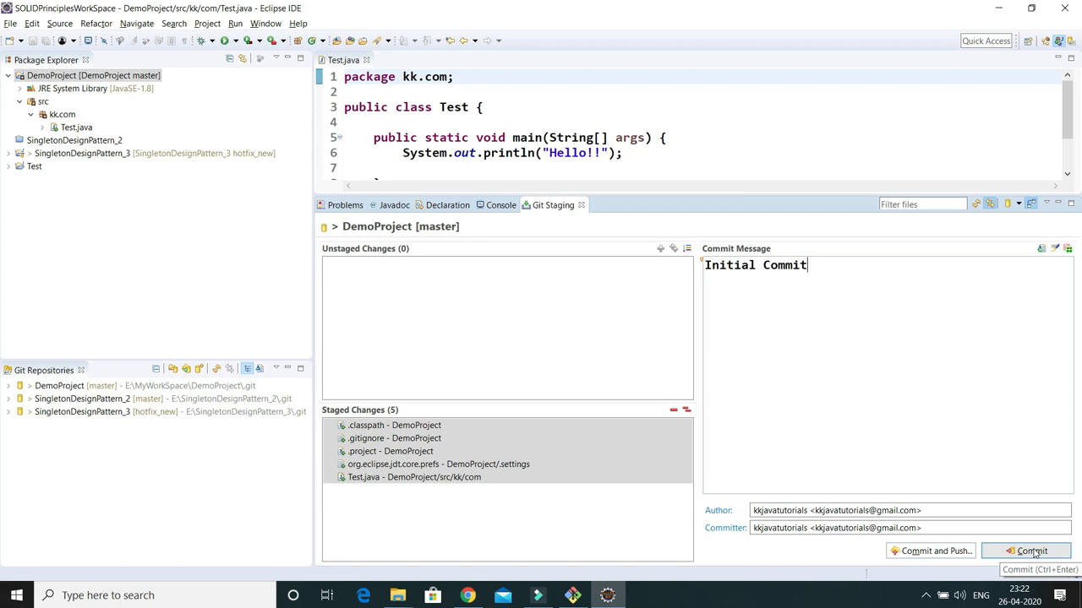
Commit the staged files with Commit and Push and submit the GitHub username and password
left_click(933, 553)
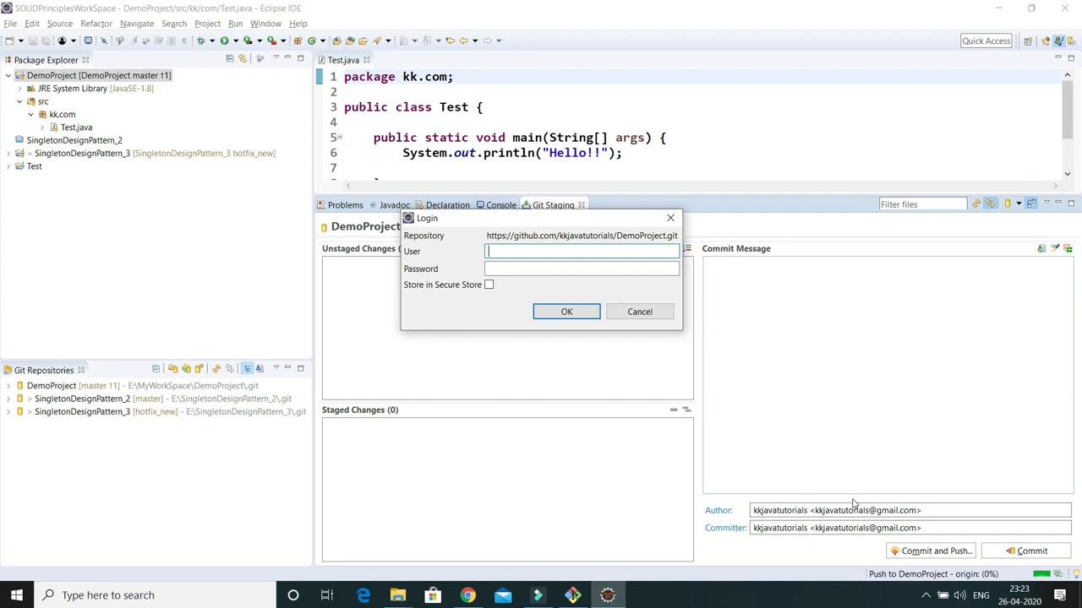
type("kkjavatutorials")
left_click(507, 268)
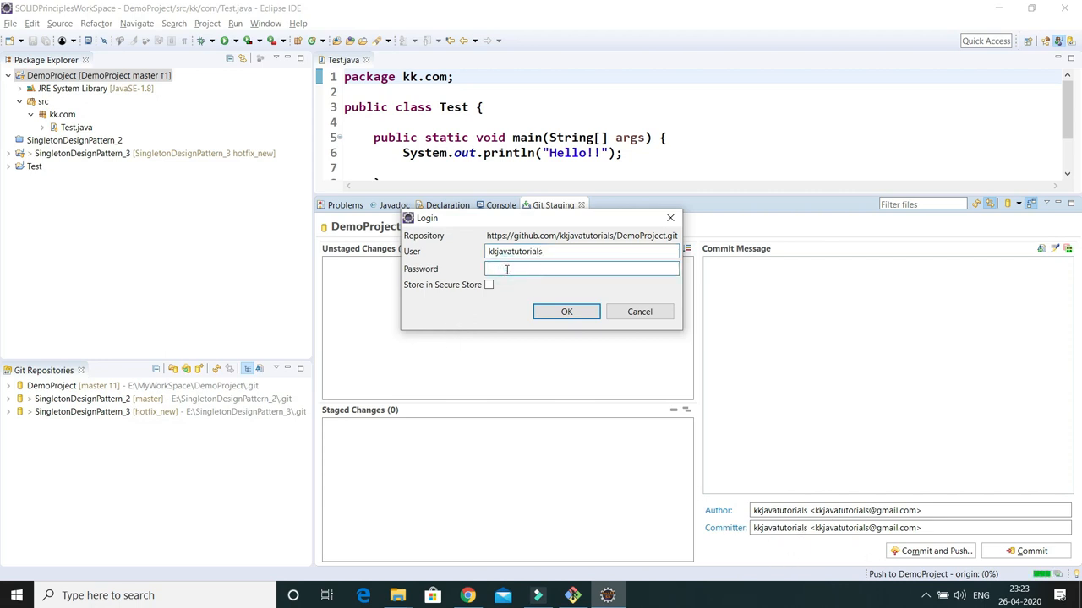
type("**************")
left_click_drag(558, 252, 486, 253)
key("ctrl+c")
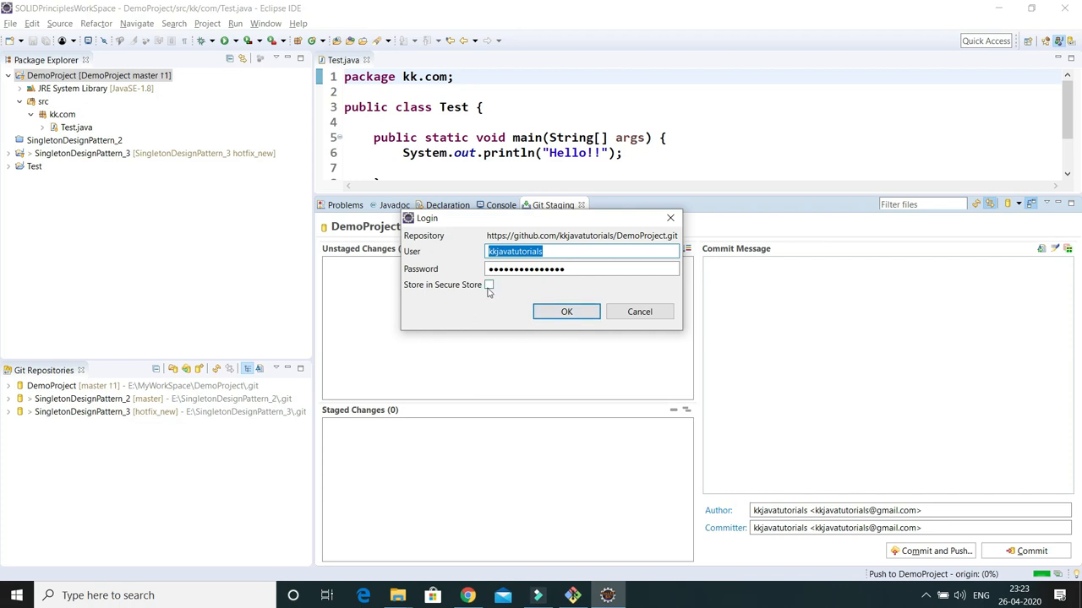
left_click(559, 314)
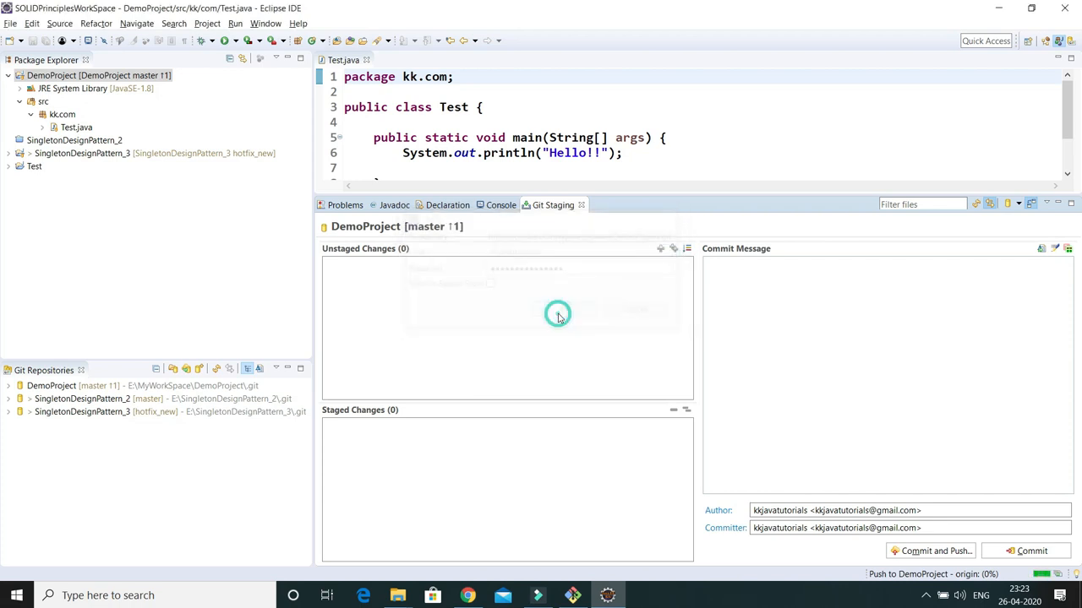
Re-enter the GitHub username and password each time the login prompt reappears
key("ctrl+v")
left_click(509, 269)
type("••••••••••••••")
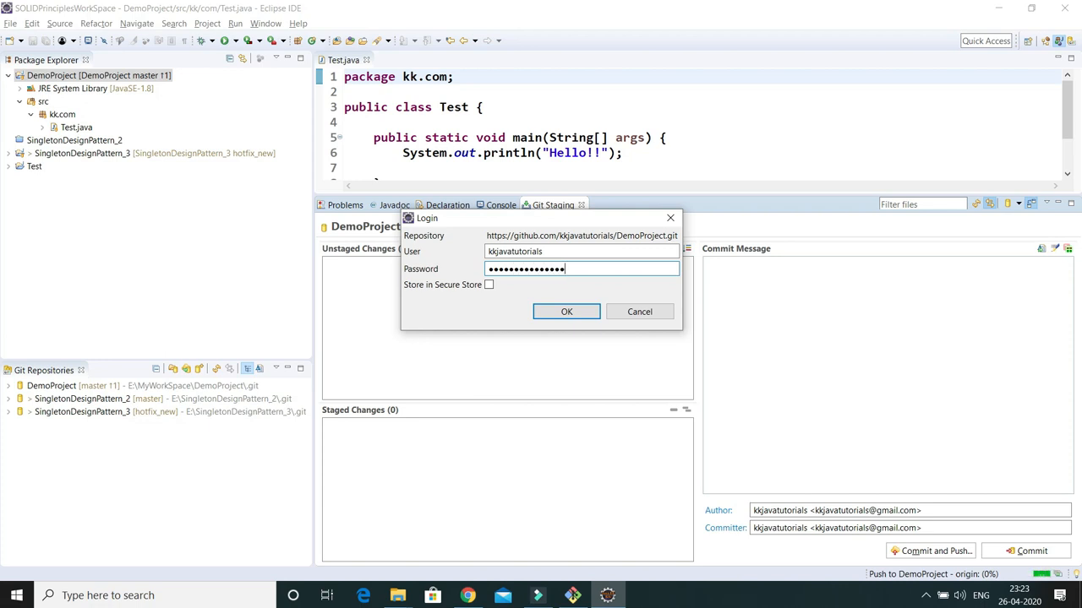
left_click(590, 317)
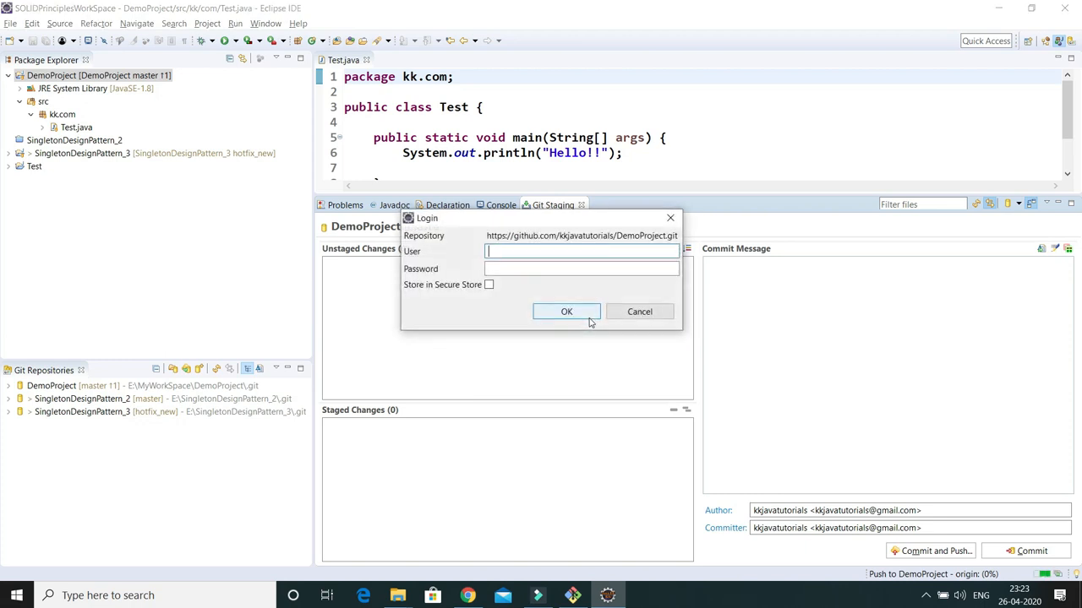
left_click(511, 248)
key("ctrl+v")
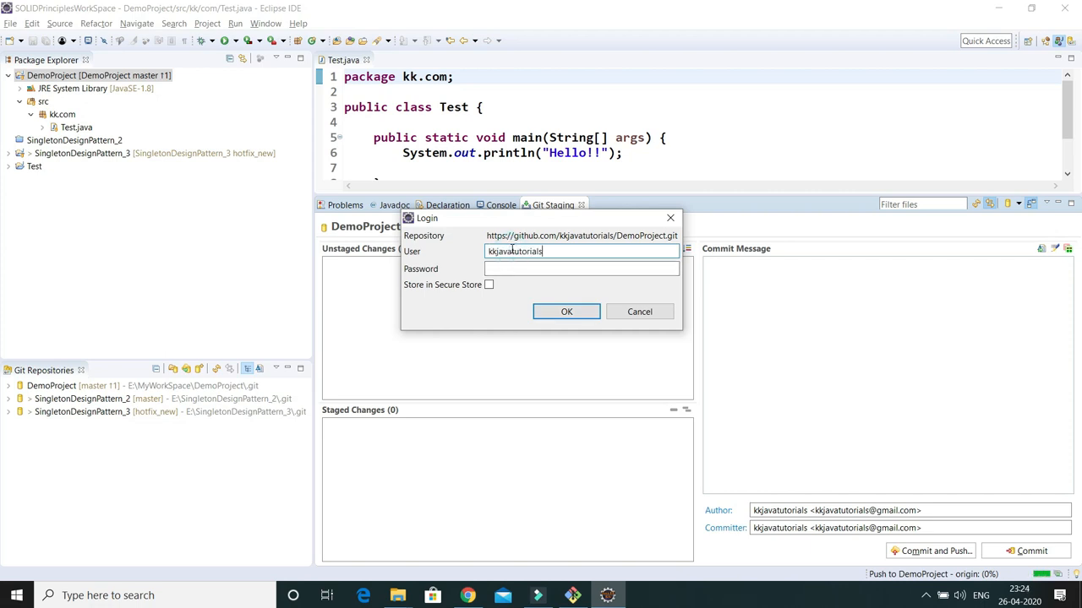
left_click(509, 270)
type("••")
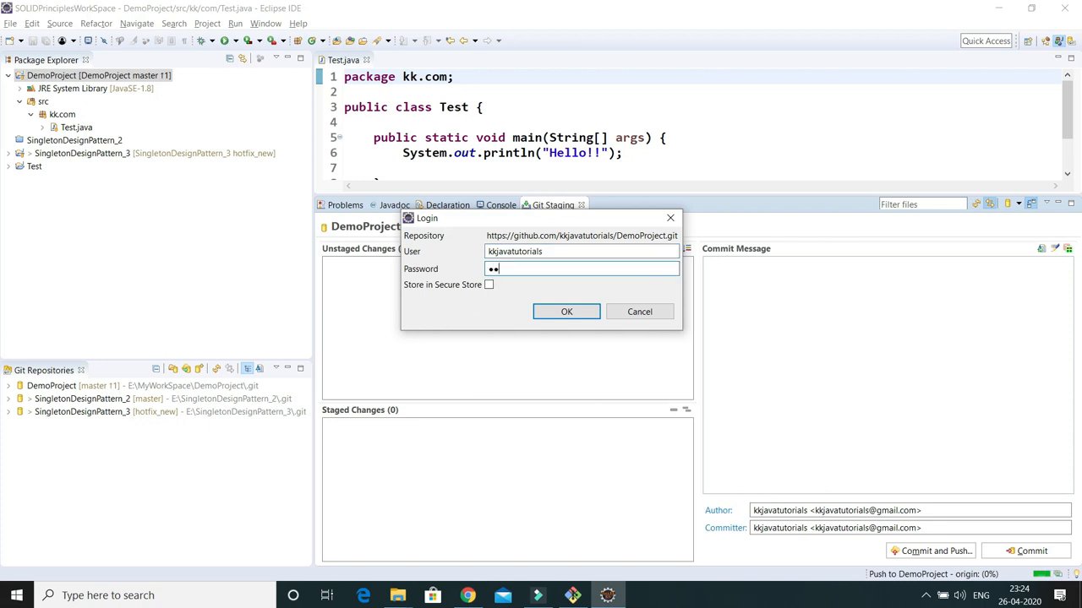
type("••••••••••••••")
Submit the GitHub login to push Initial Commit, then open Configure Push for origin
left_click(574, 313)
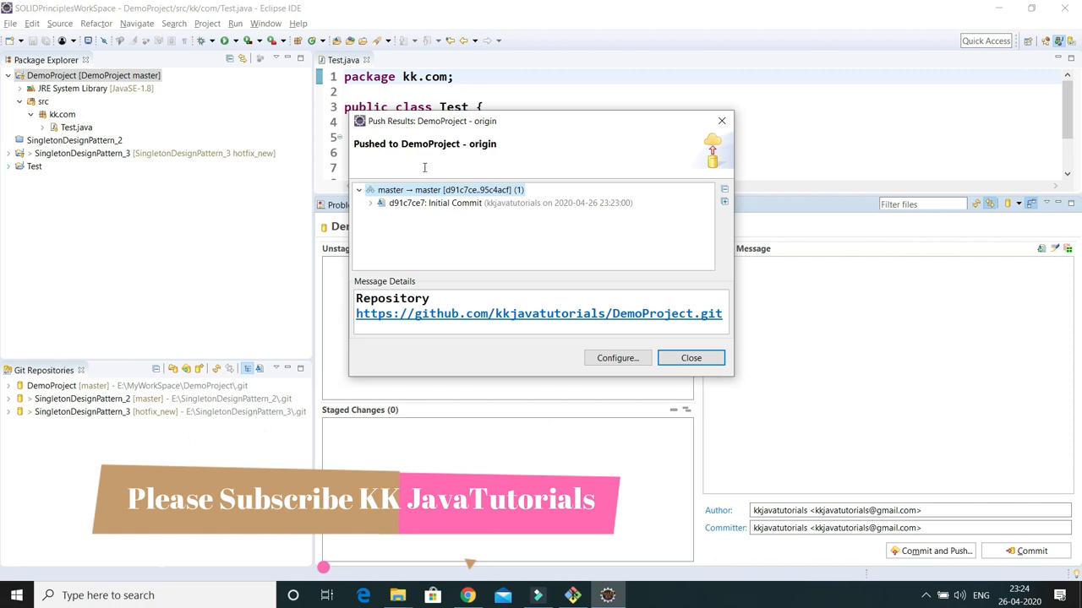
left_click(617, 359)
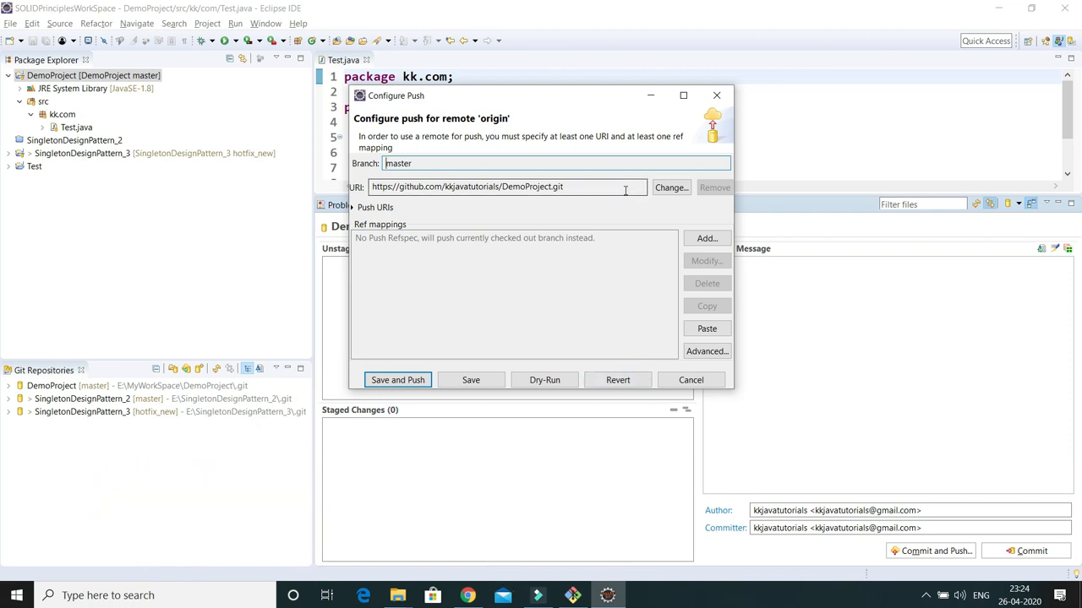
Save the push configuration, log in to GitHub again, and close the up-to-date Push Results
left_click(398, 380)
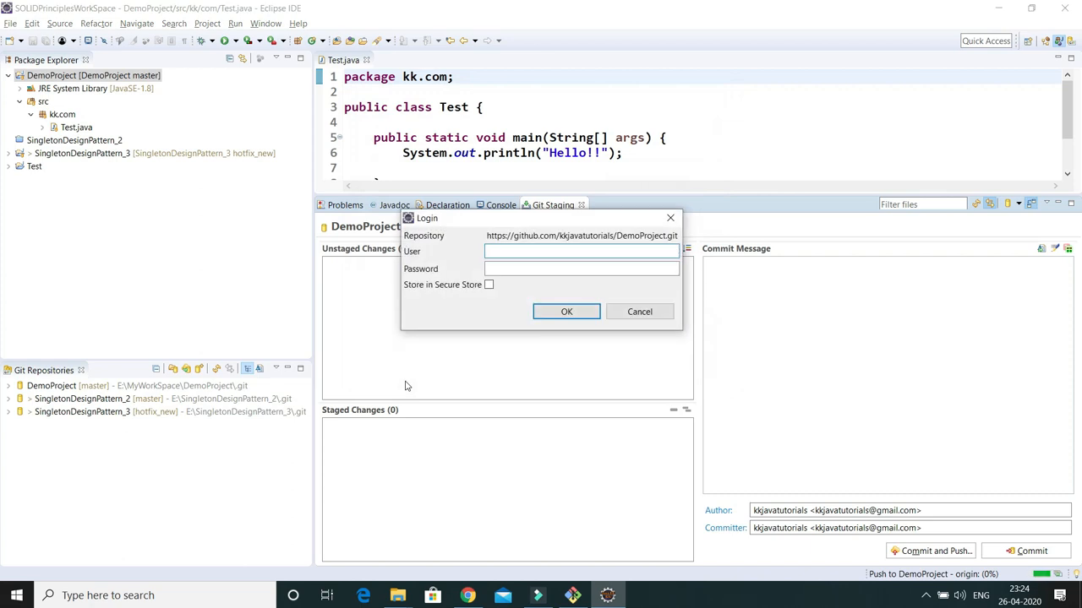
type("kkjavatutorials")
left_click(496, 267)
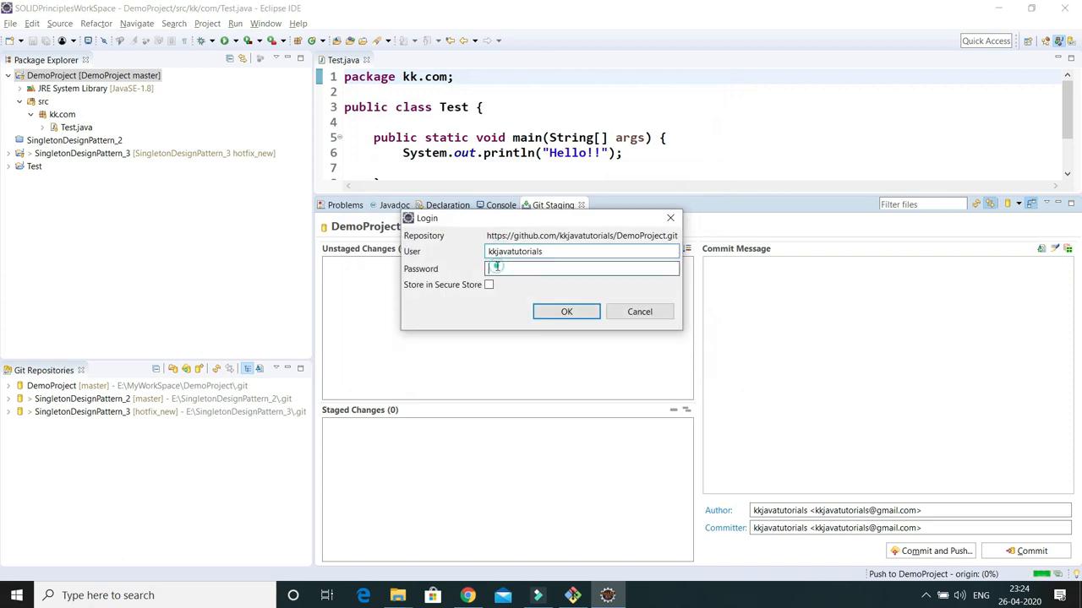
type("••••••")
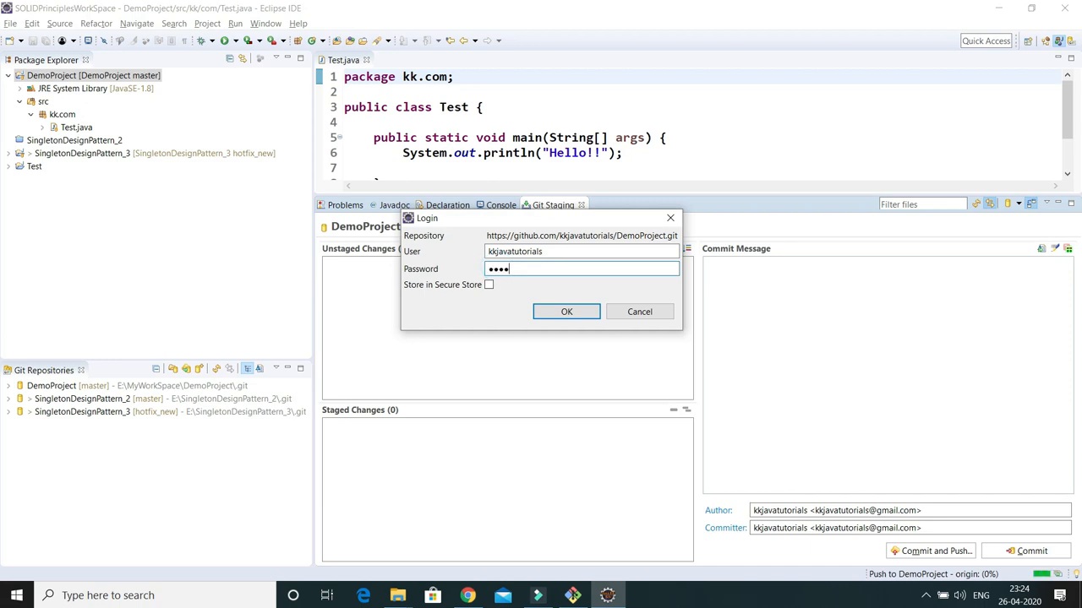
type("•••••••")
left_click(558, 313)
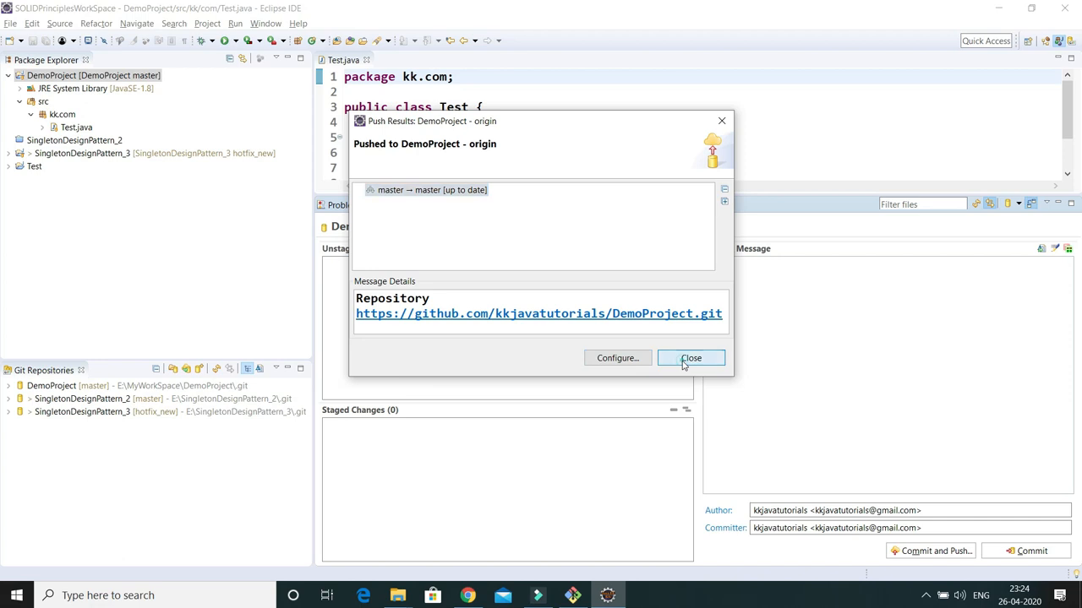
left_click(691, 359)
Reload the GitHub repository in Chrome, open the DemoProject folder to check the files, then return to Eclipse
left_click(468, 595)
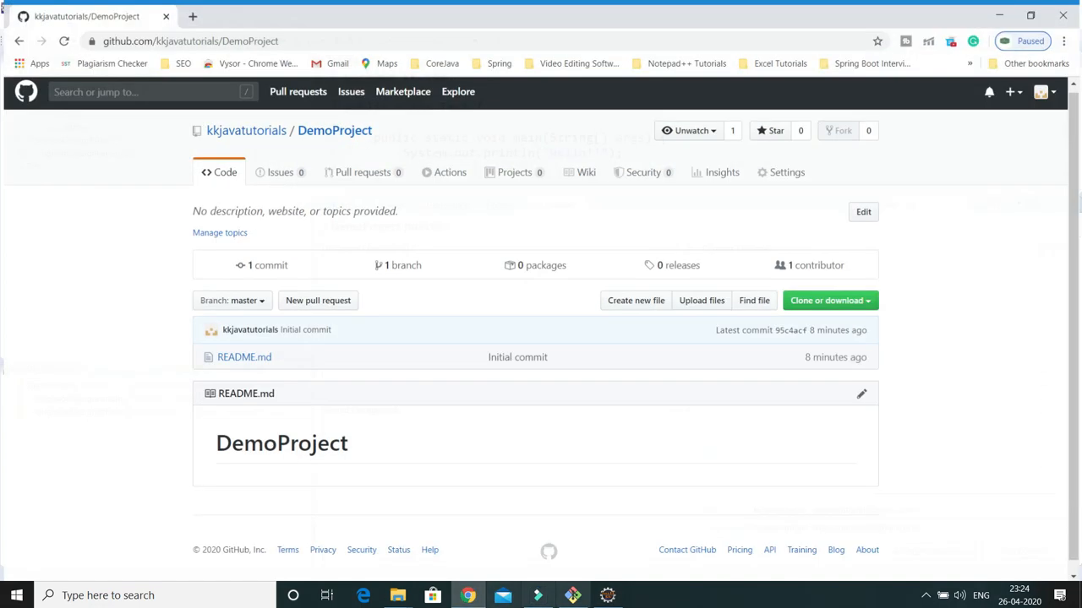
left_click(63, 41)
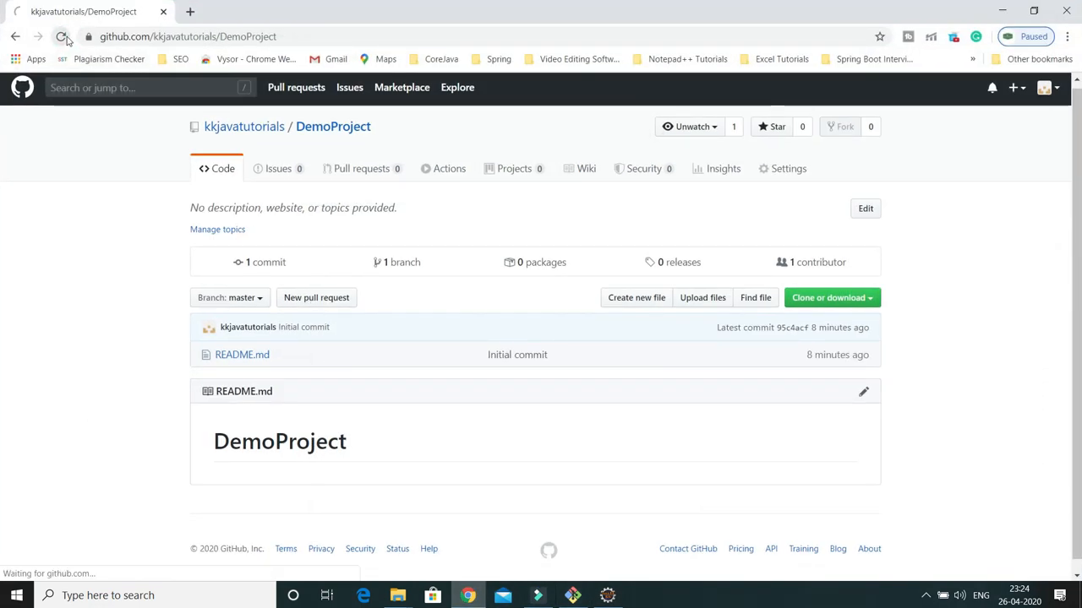
left_click(235, 362)
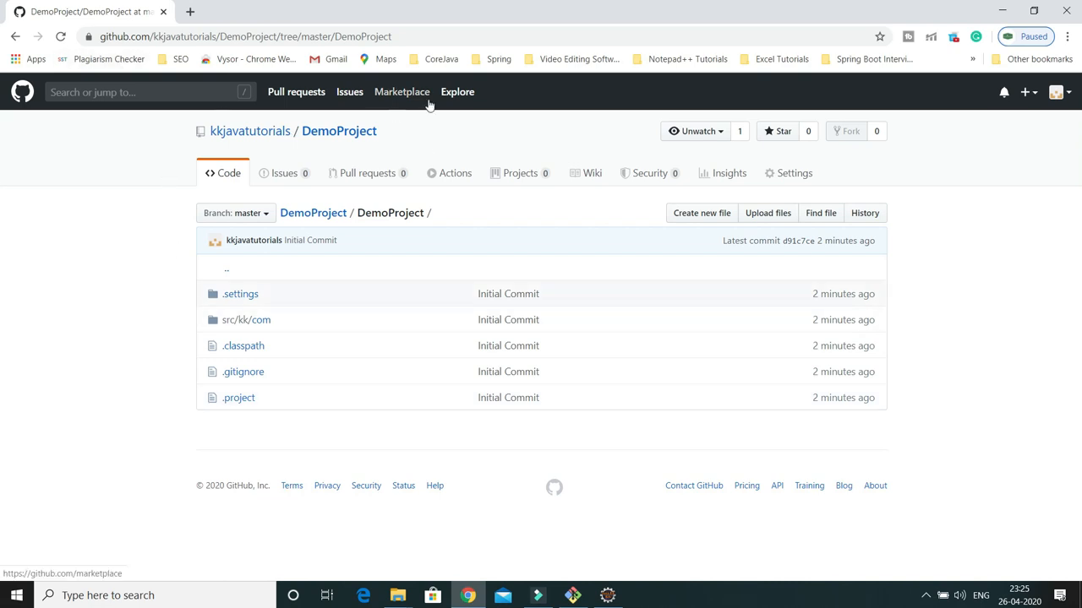
left_click(607, 595)
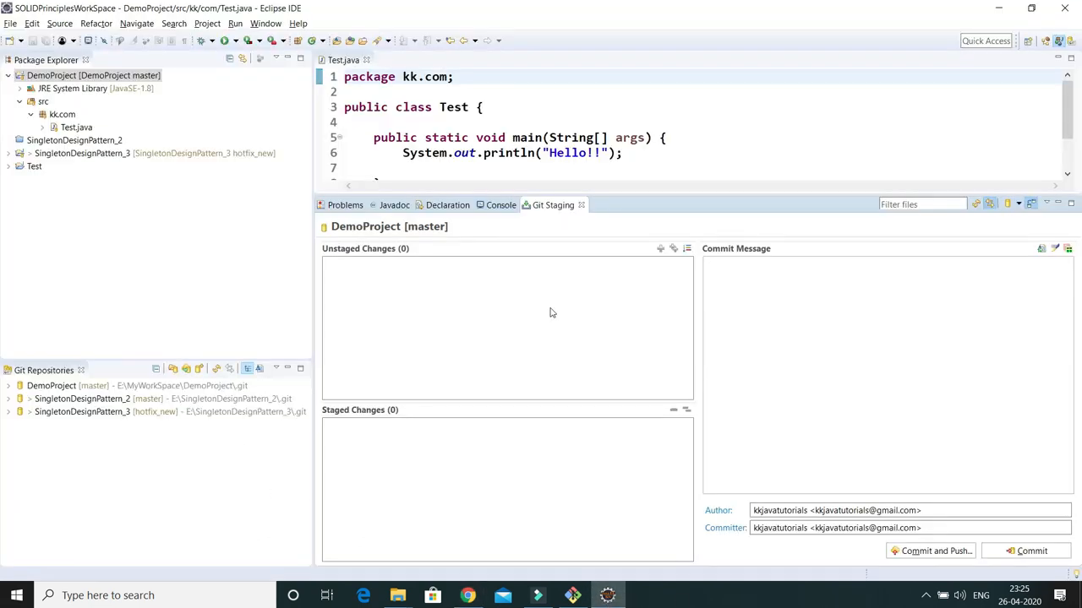
left_click_drag(643, 195, 645, 340)
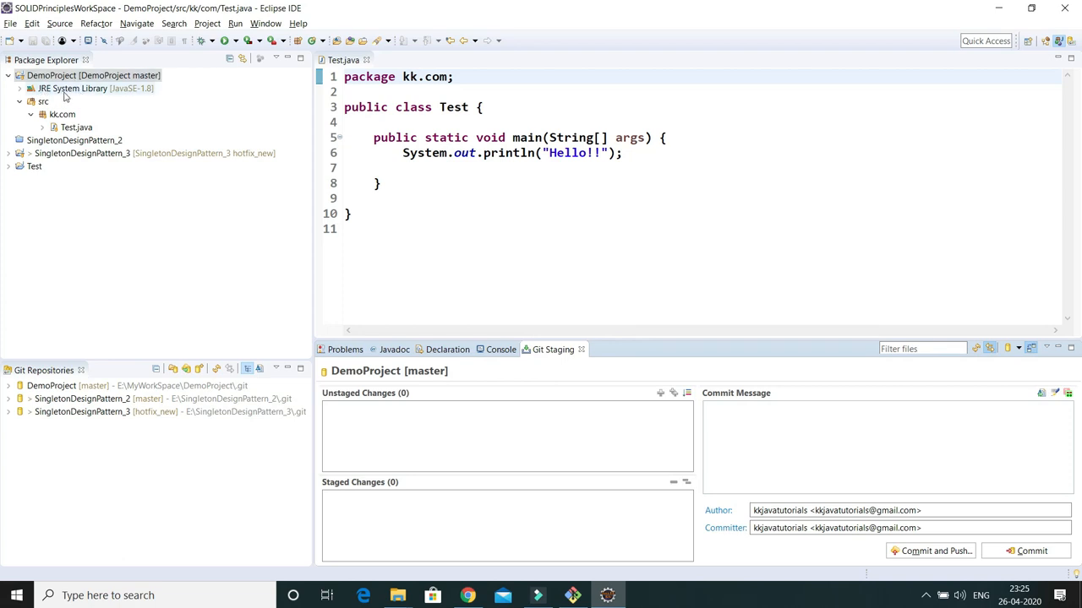
left_click(420, 163)
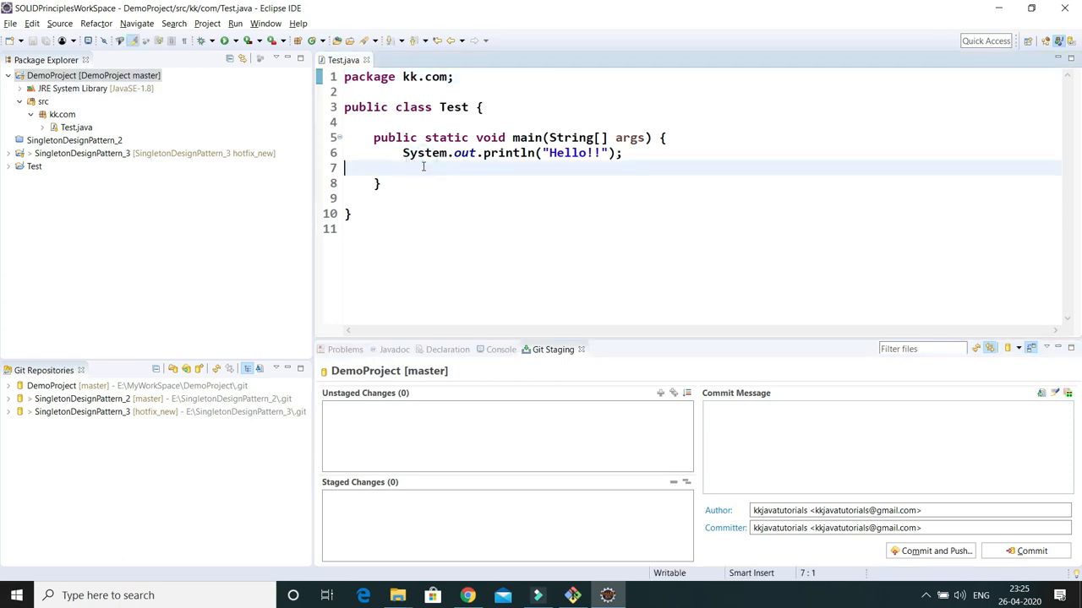
left_click(368, 95)
type("/**")
key("Return")
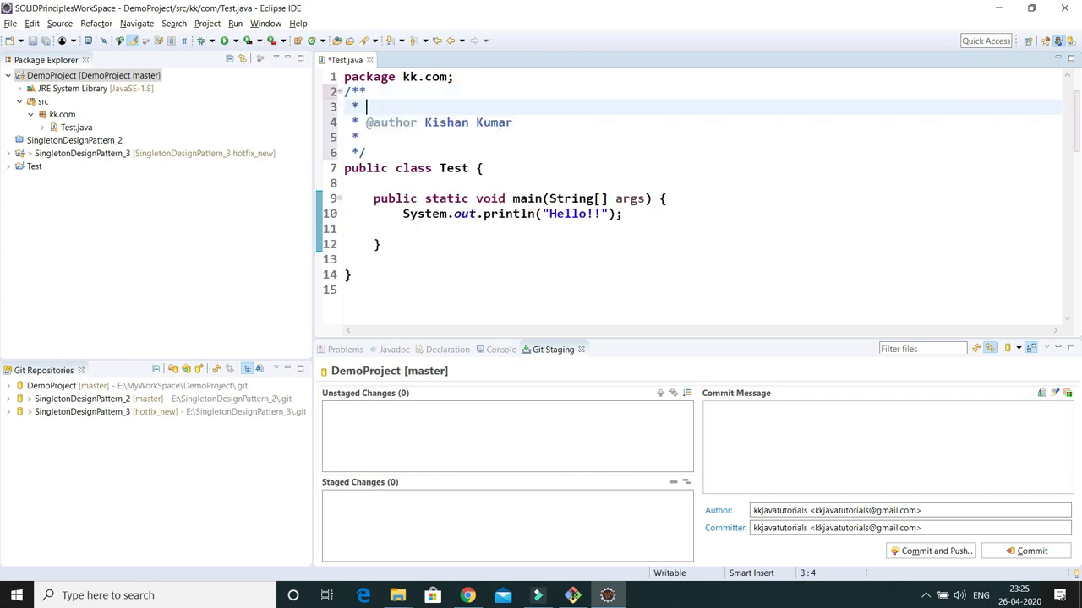
left_click_drag(433, 122, 521, 125)
type("K")
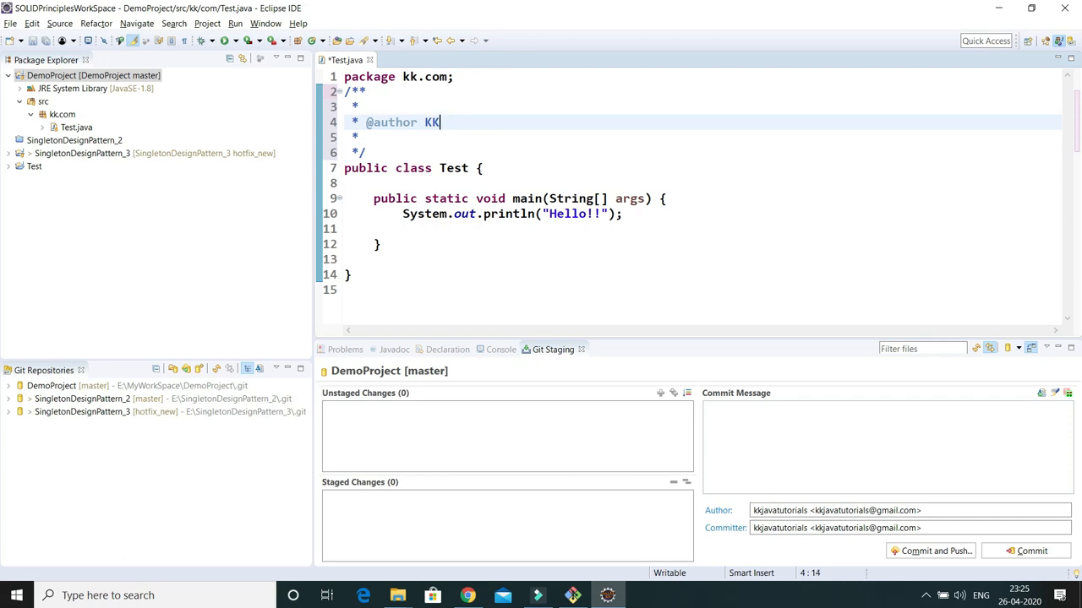
type("JavaTutorial")
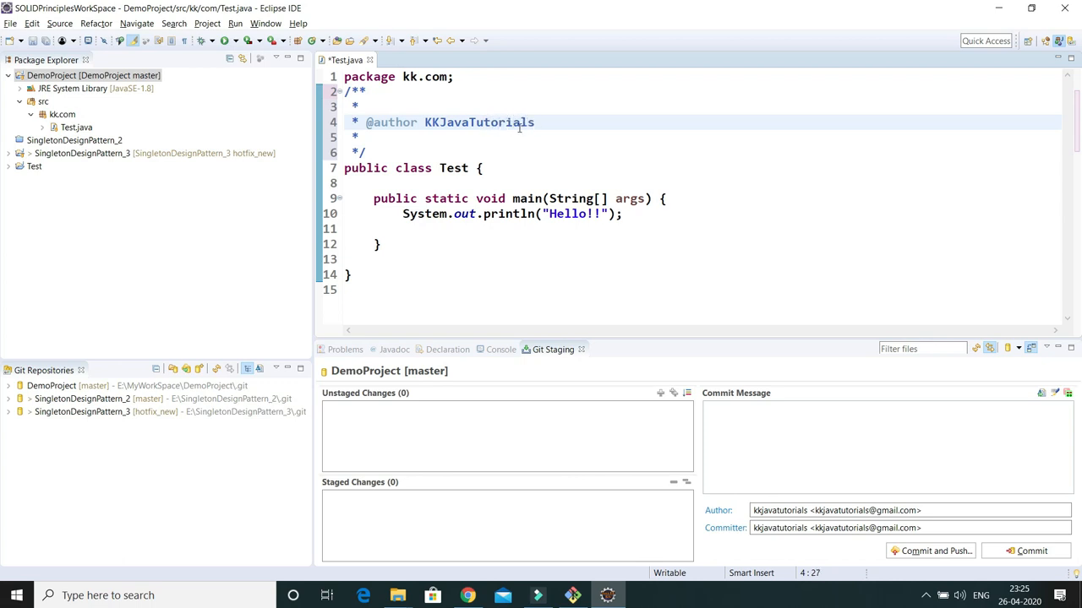
type("s")
key("ctrl+s")
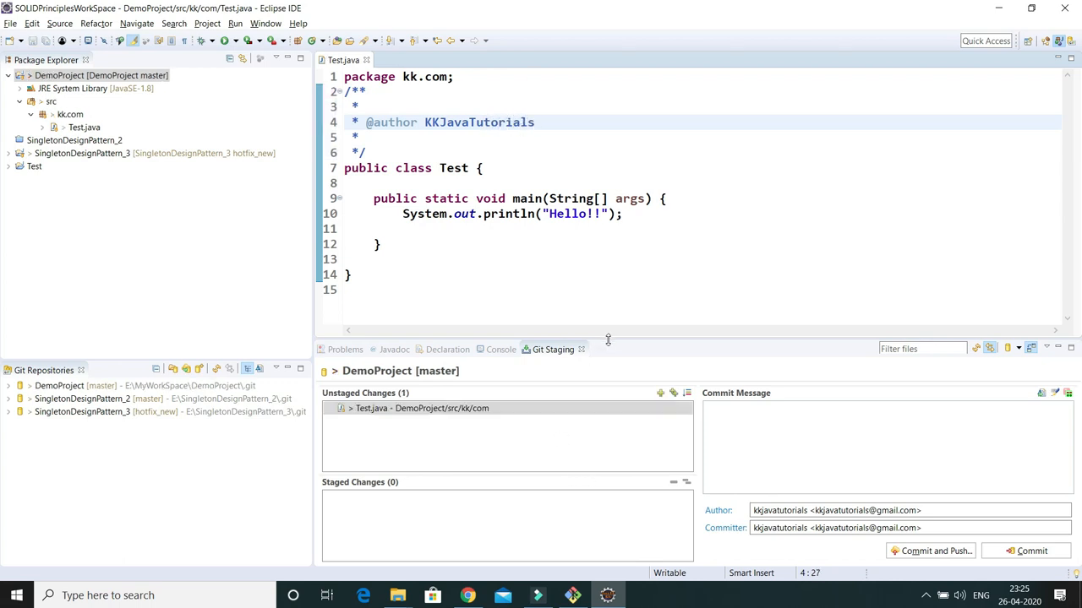
Move the modified Test.java from Unstaged Changes into Staged Changes
left_click_drag(608, 338, 614, 279)
left_click(377, 356)
double_click(415, 355)
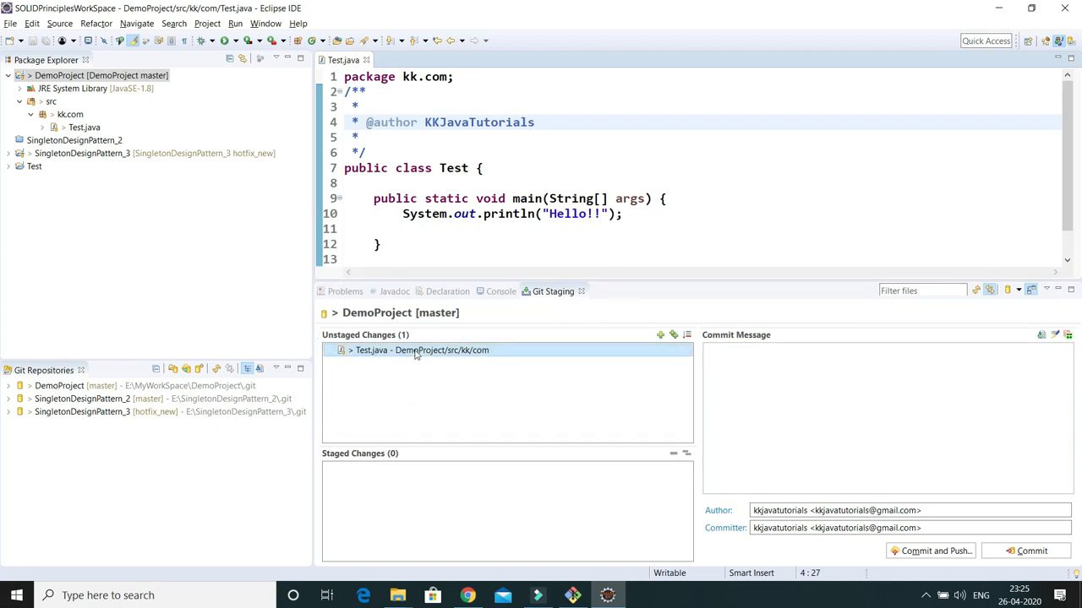
left_click_drag(436, 353, 423, 497)
Enter the commit message 'added java doc' and commit the staged Test.java with push
left_click(763, 350)
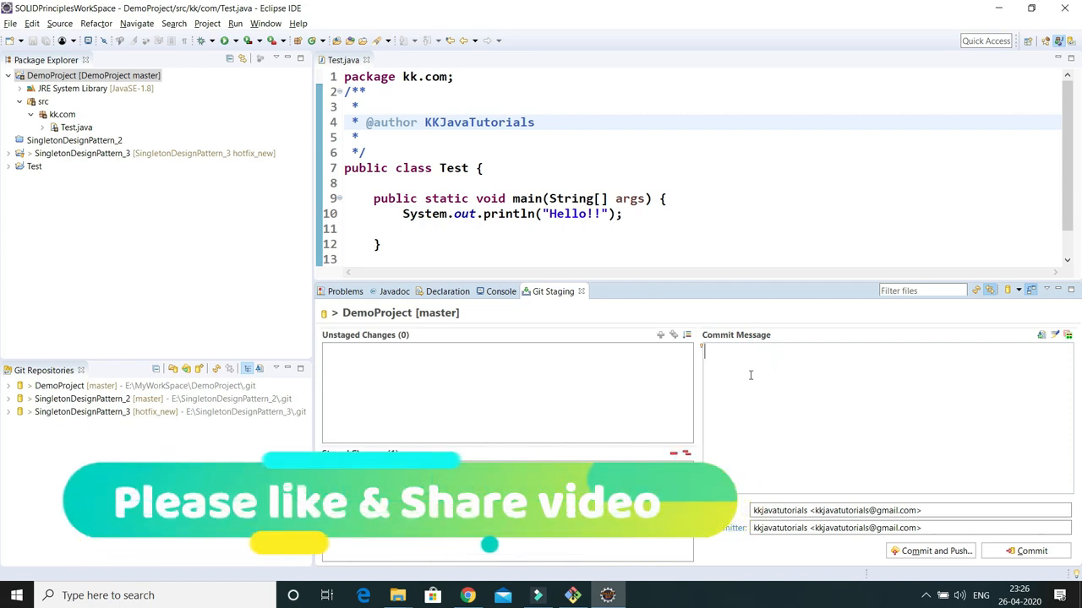
type("added java doc")
left_click(933, 553)
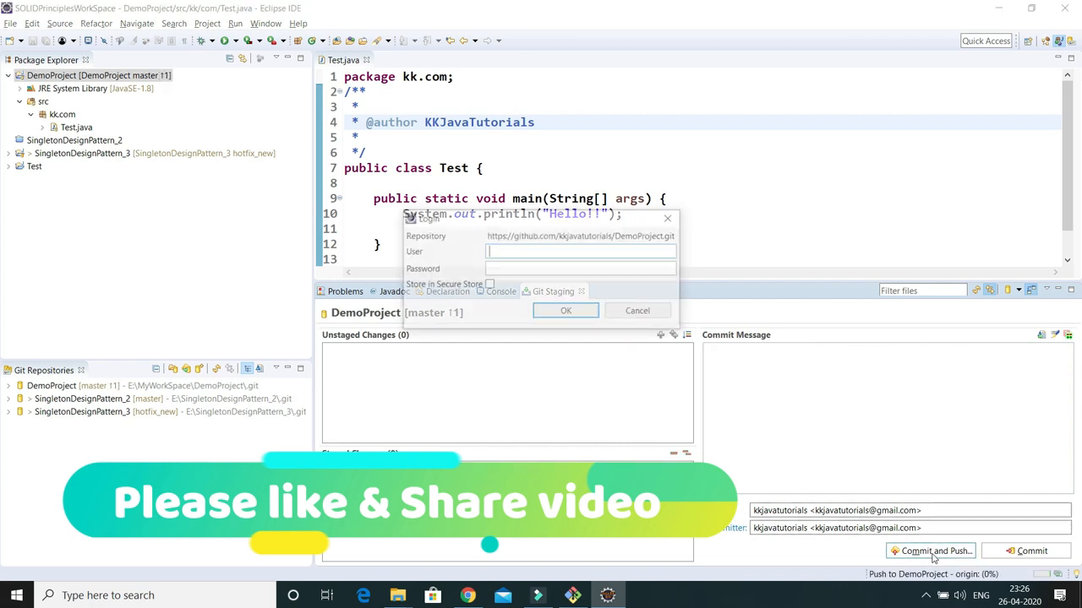
Log in with the GitHub username and password to push to origin master, then close the results
type("kk")
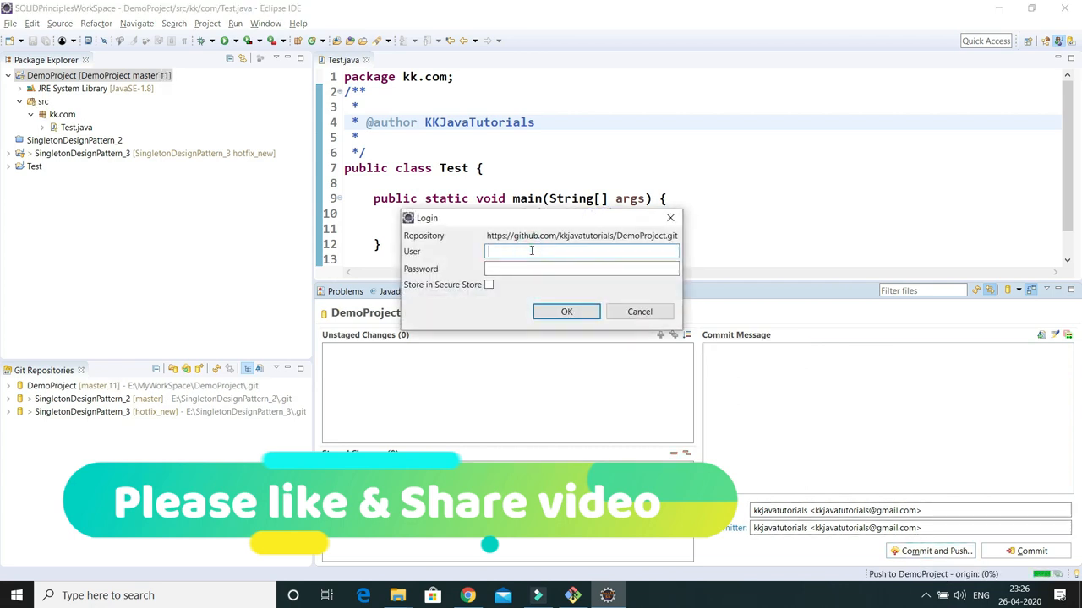
type("java")
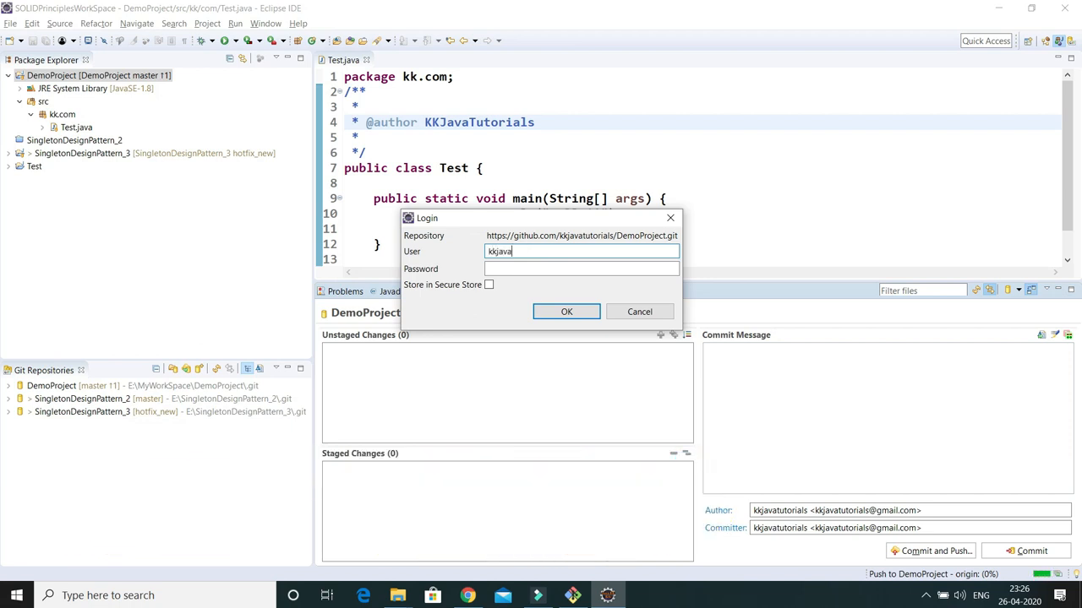
type("tutorials")
left_click(519, 272)
type("••")
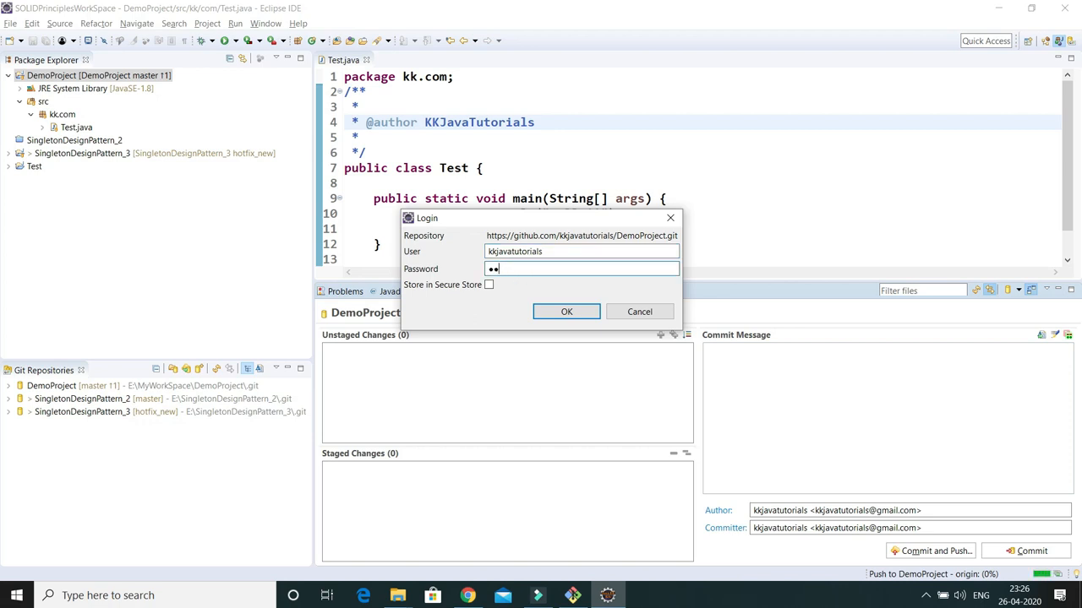
type("•••••••••")
left_click(564, 311)
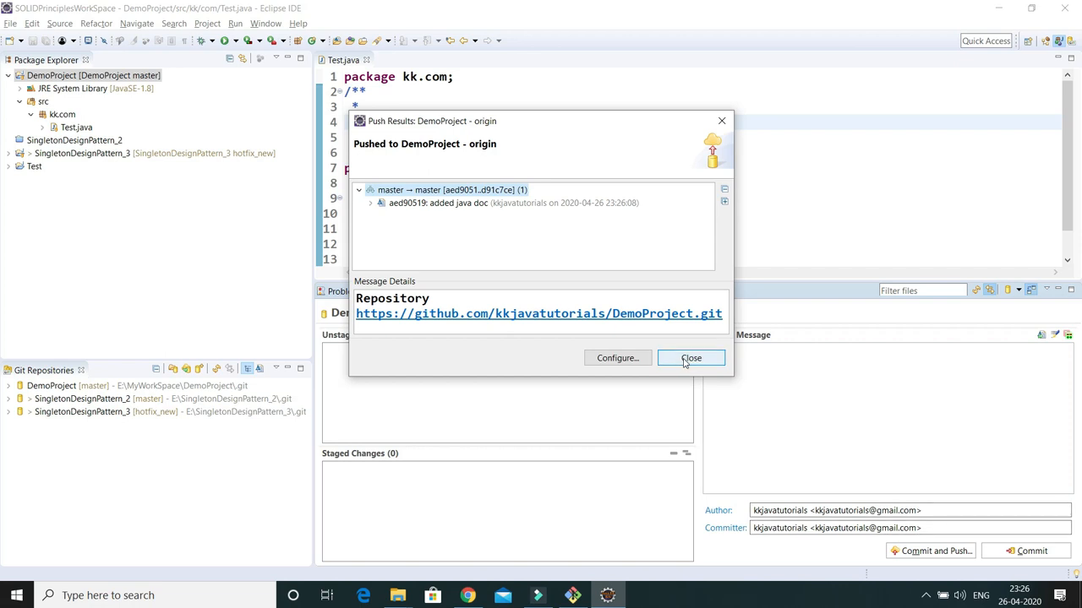
left_click(687, 360)
left_click(468, 596)
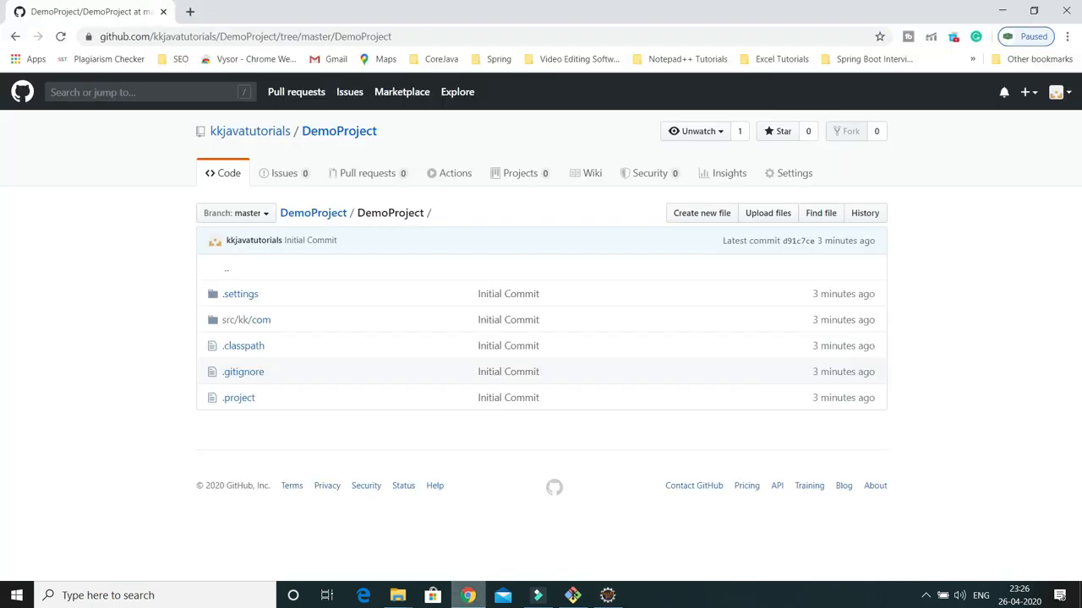
left_click(60, 36)
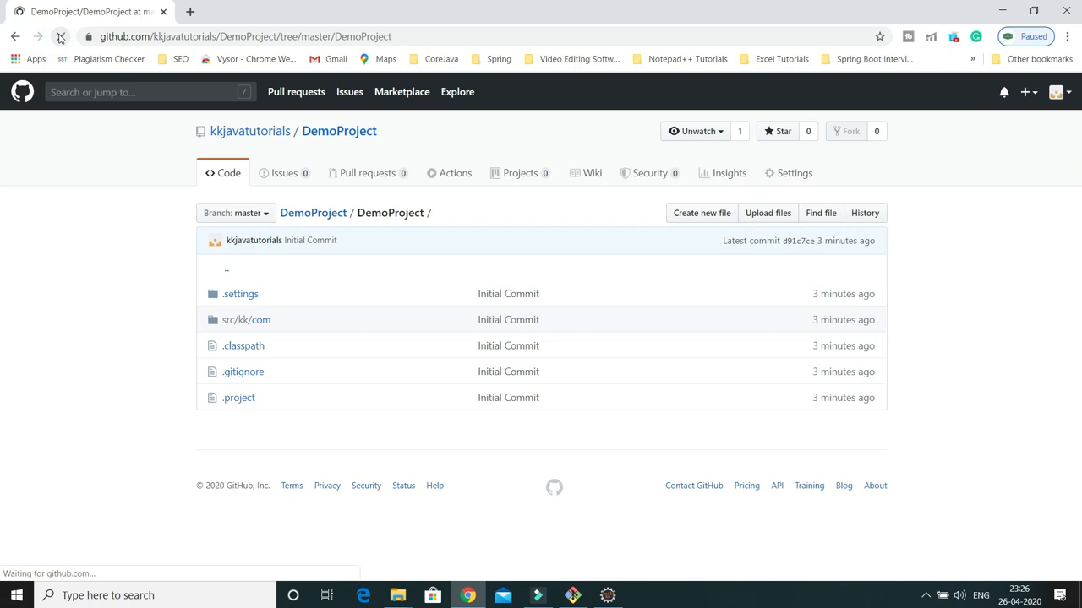
left_click(254, 326)
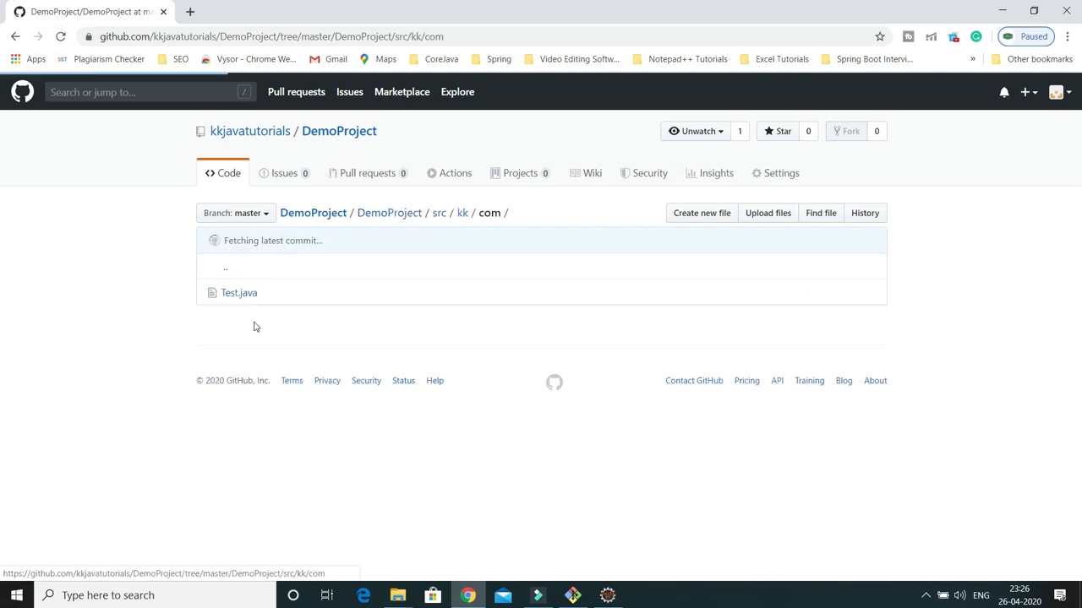
left_click(243, 299)
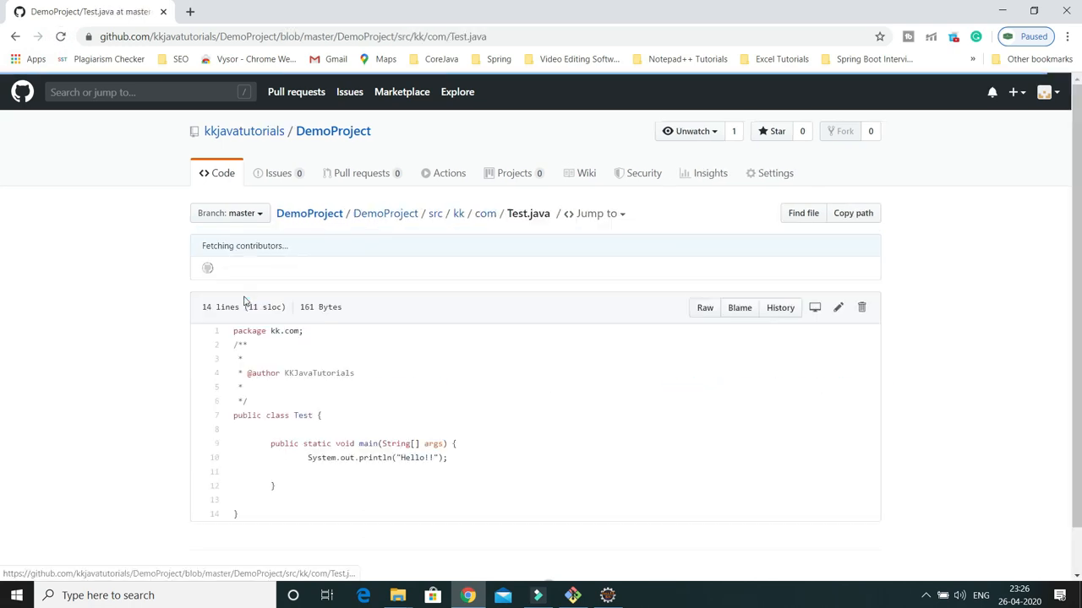
left_click_drag(234, 353, 251, 411)
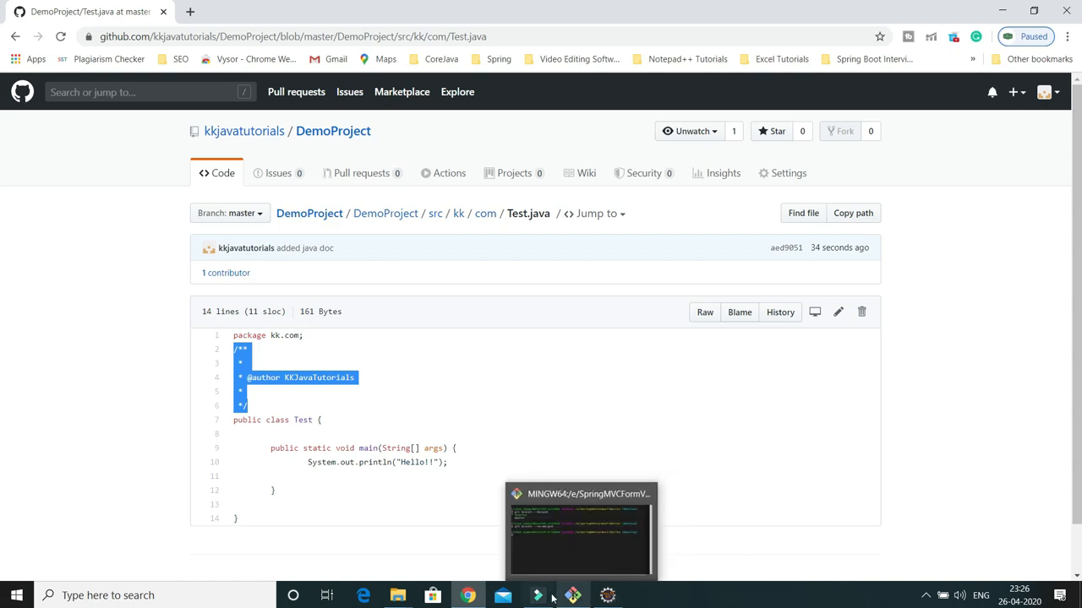
left_click(610, 597)
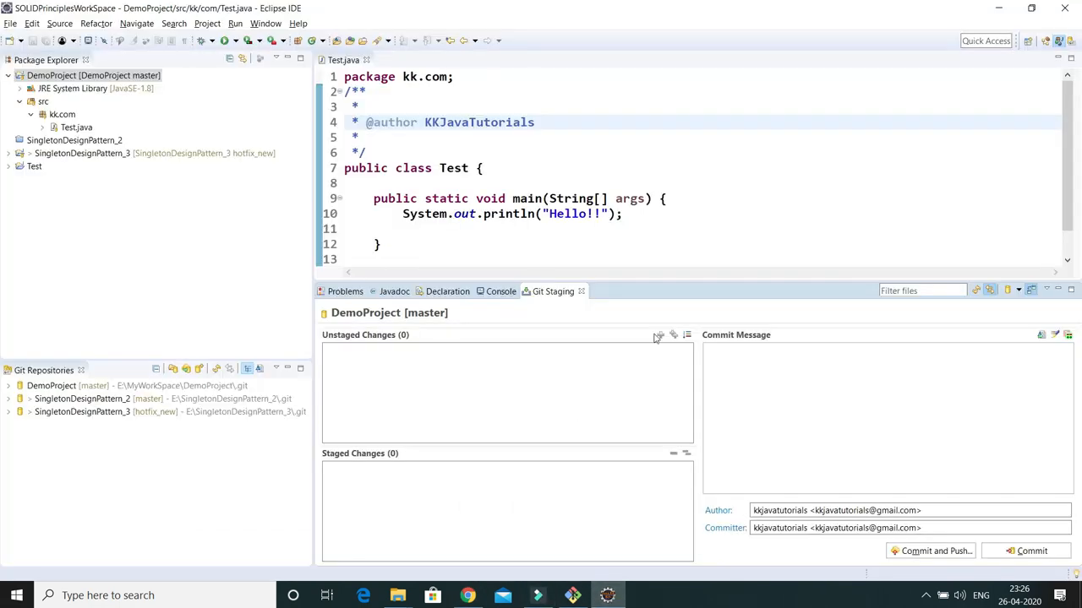
left_click_drag(667, 280, 671, 358)
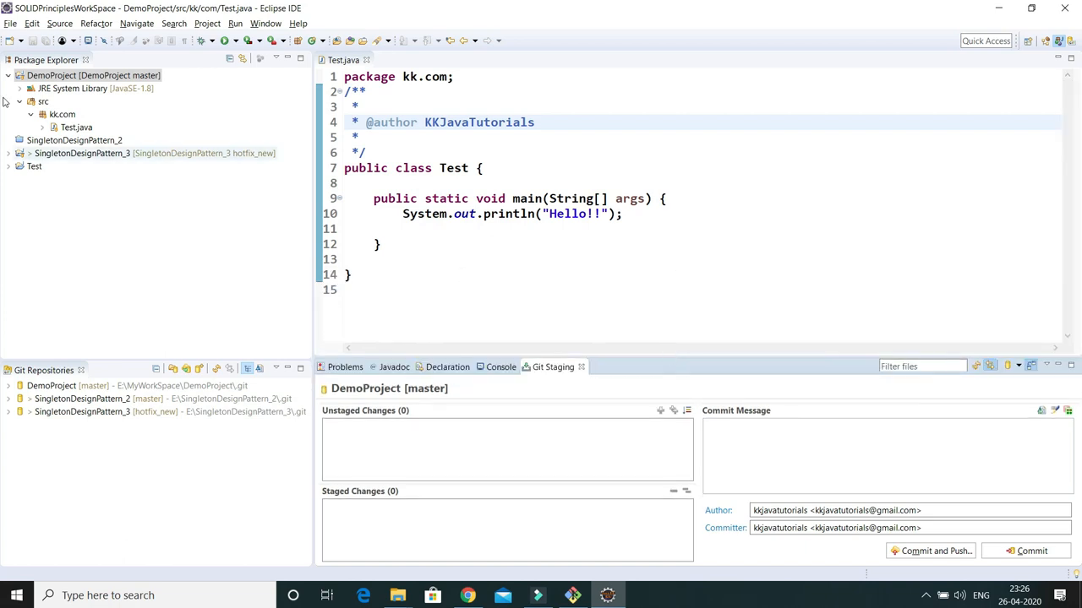